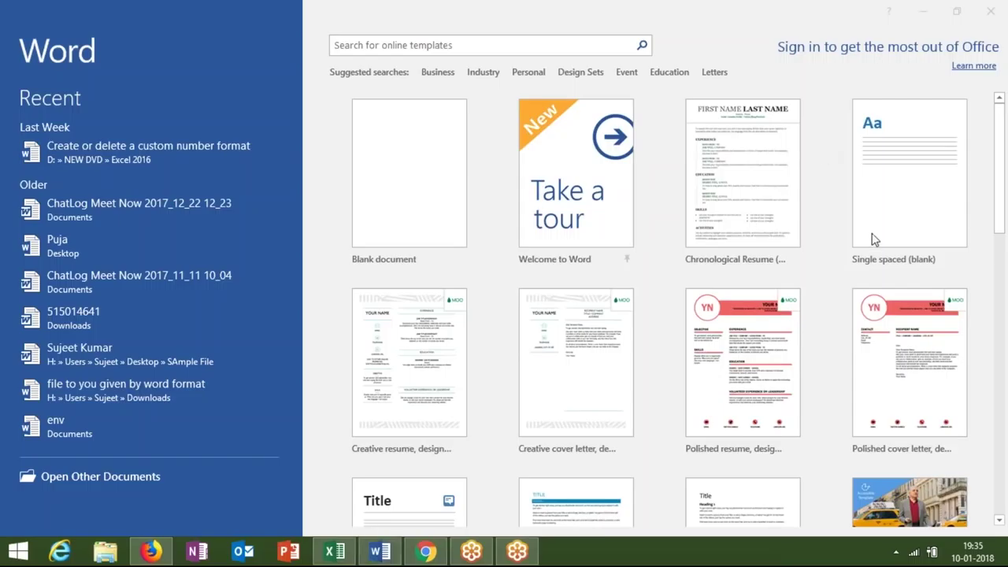
# Create a new blank document from the Word start screen
pyautogui.click(433, 201)
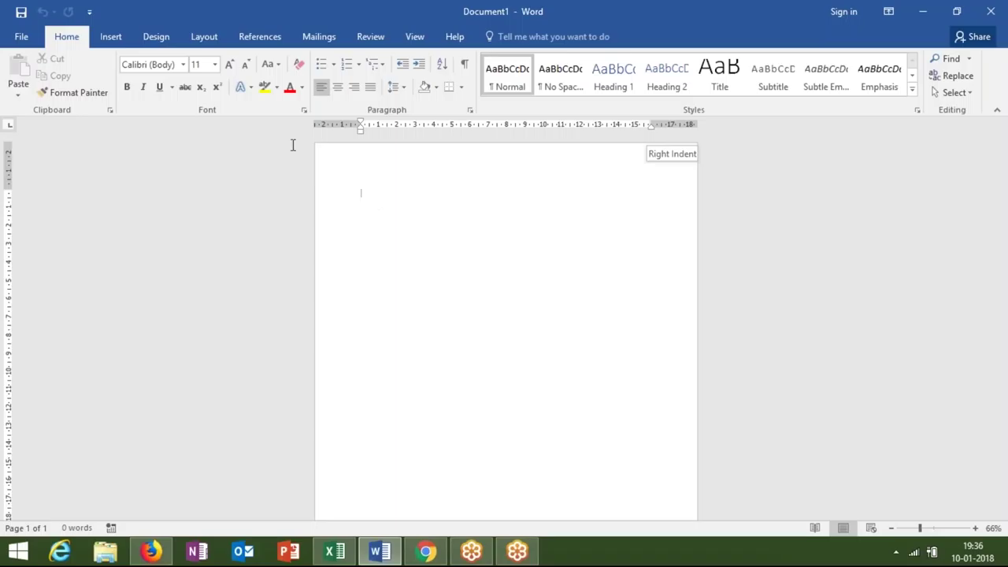
# Turn on underlining and type the heading, correcting it until the first line reads 'The'
pyautogui.click(159, 88)
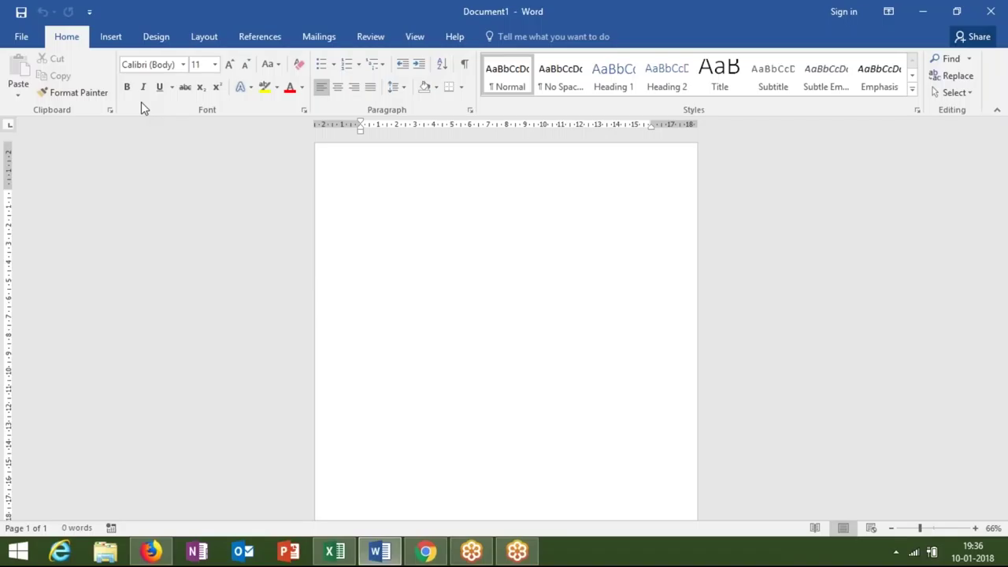
pyautogui.write('The Education')
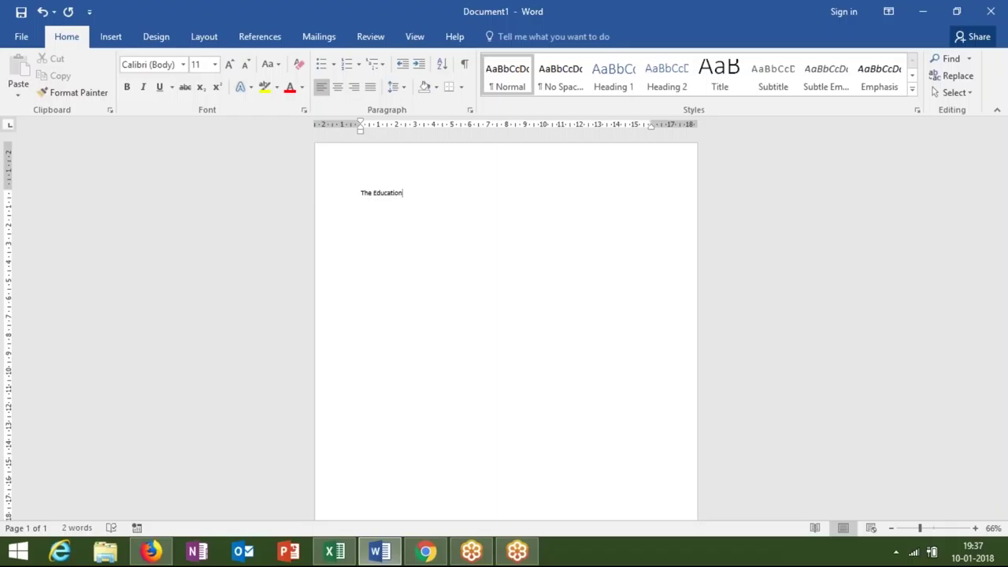
pyautogui.press('BackSpace')
pyautogui.press('BackSpace')
pyautogui.press('BackSpace')
pyautogui.press('BackSpace')
pyautogui.press('BackSpace')
pyautogui.press('BackSpace')
pyautogui.press('BackSpace')
pyautogui.press('BackSpace')
pyautogui.write('Ther')
pyautogui.press('BackSpace')
pyautogui.click(719, 75)
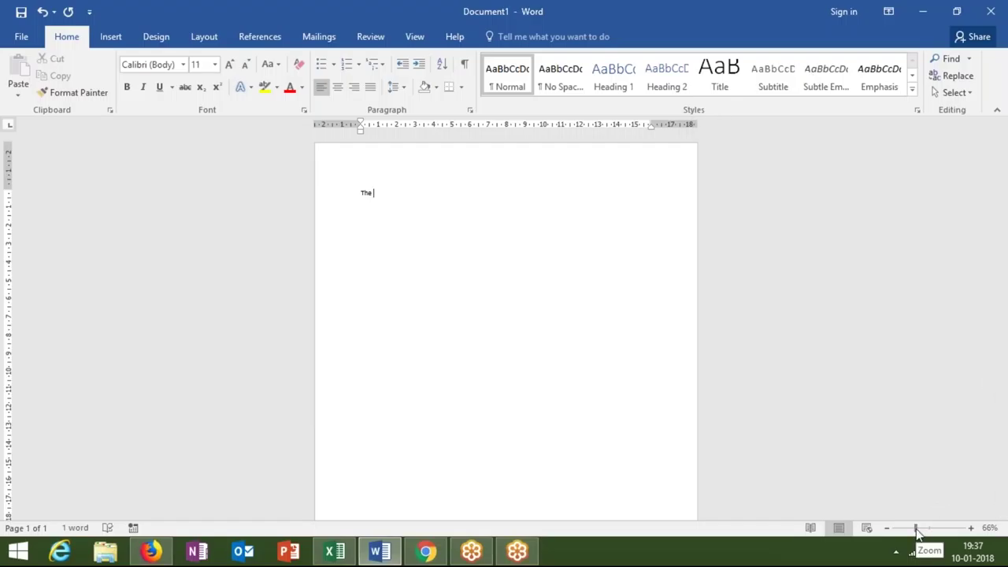
# Zoom the page to 100% and type 'Education' after 'The' on the first line
pyautogui.moveTo(916, 528); pyautogui.dragTo(929, 528)
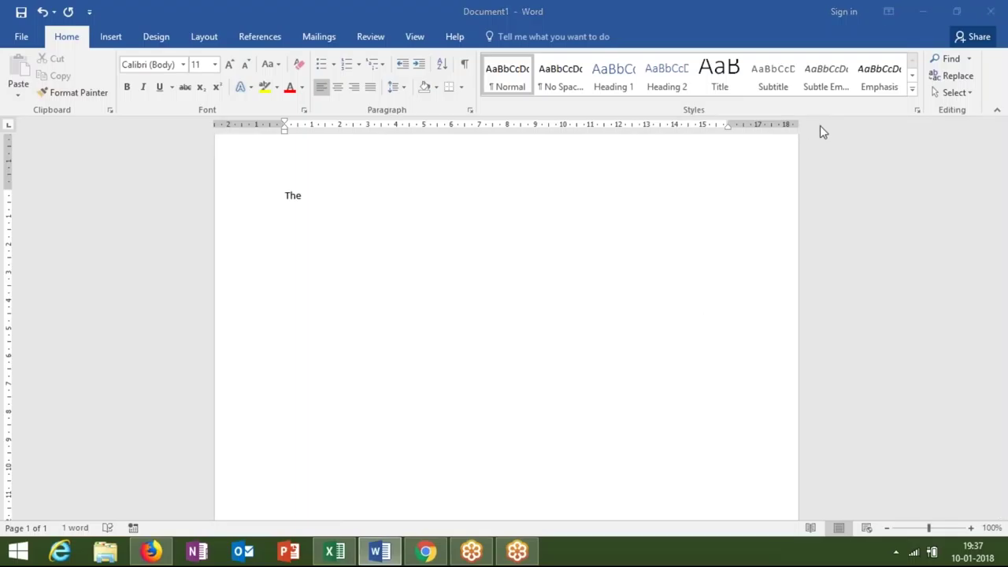
pyautogui.click(370, 189)
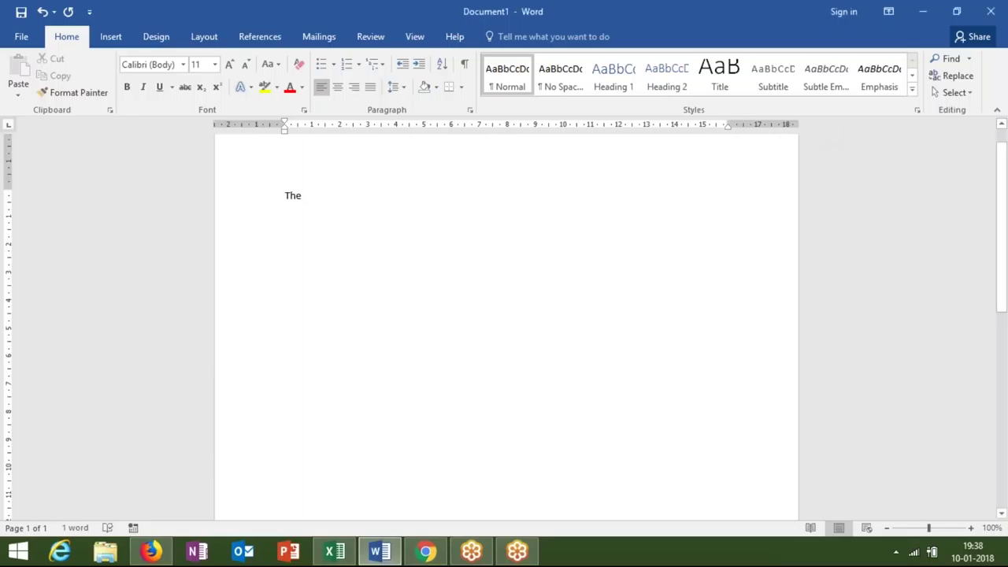
pyautogui.write(' Educat')
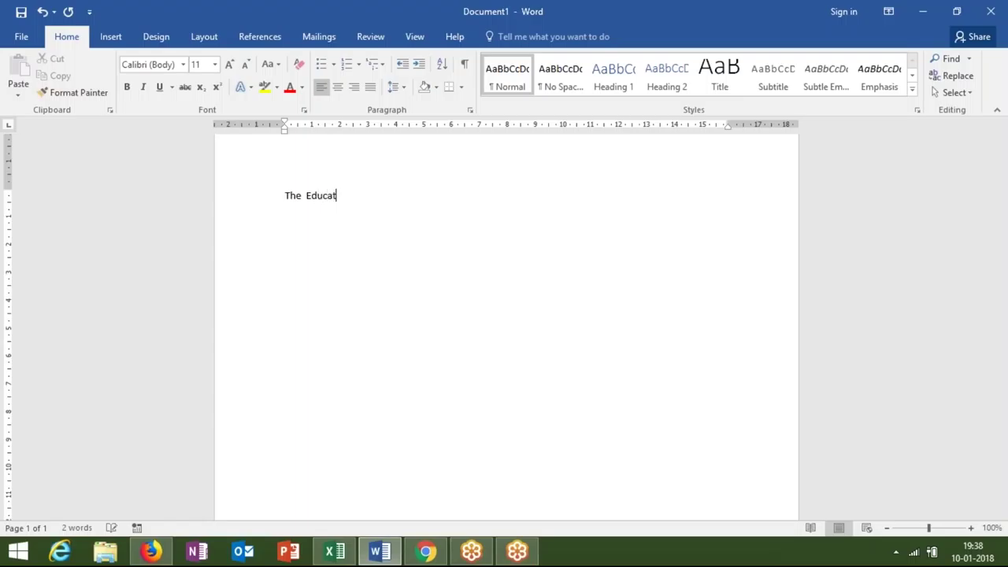
pyautogui.write('ion')
pyautogui.click(473, 204)
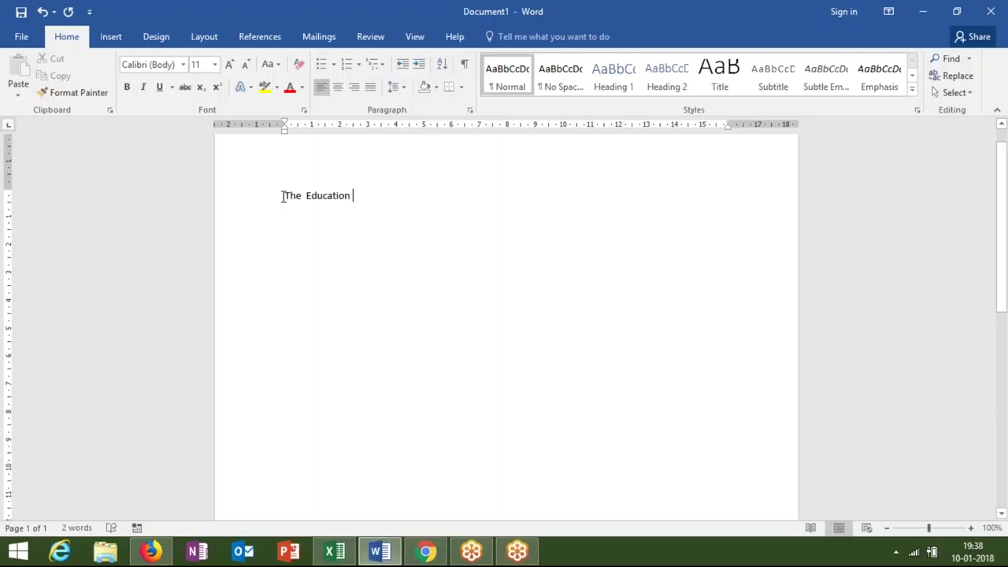
# Center the 'The Education' heading and make it bold and underlined
pyautogui.moveTo(283, 196); pyautogui.dragTo(344, 191)
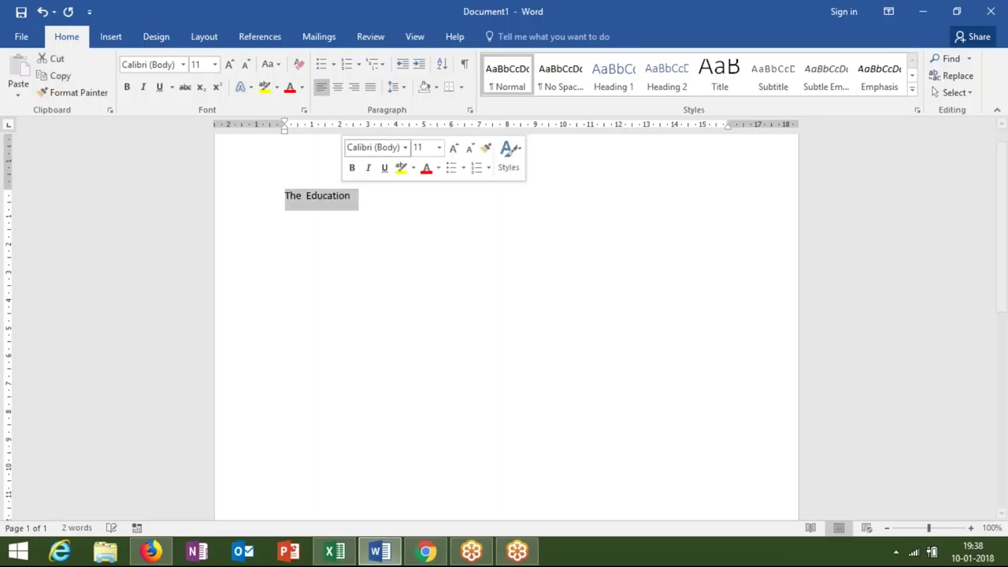
pyautogui.click(342, 95)
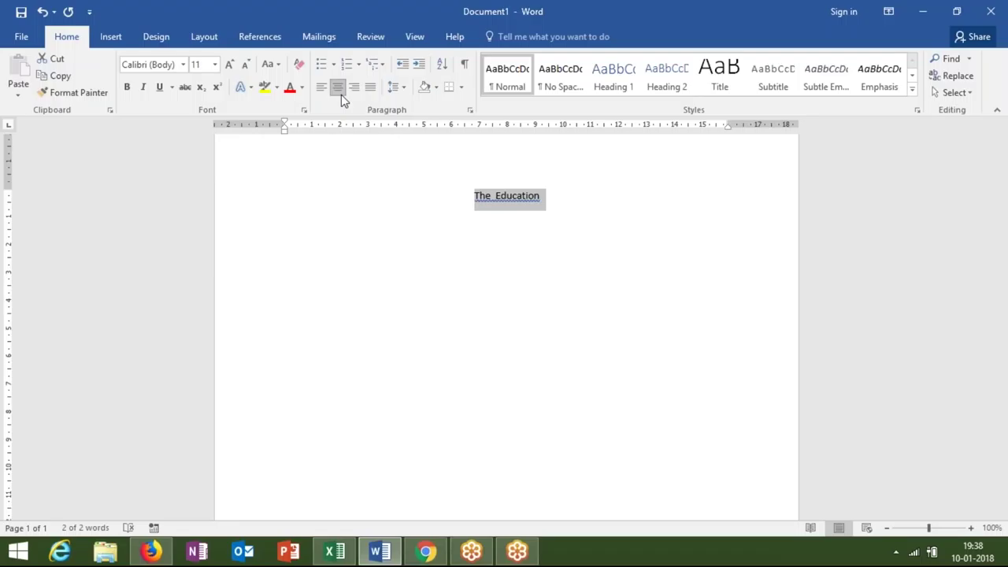
pyautogui.click(126, 86)
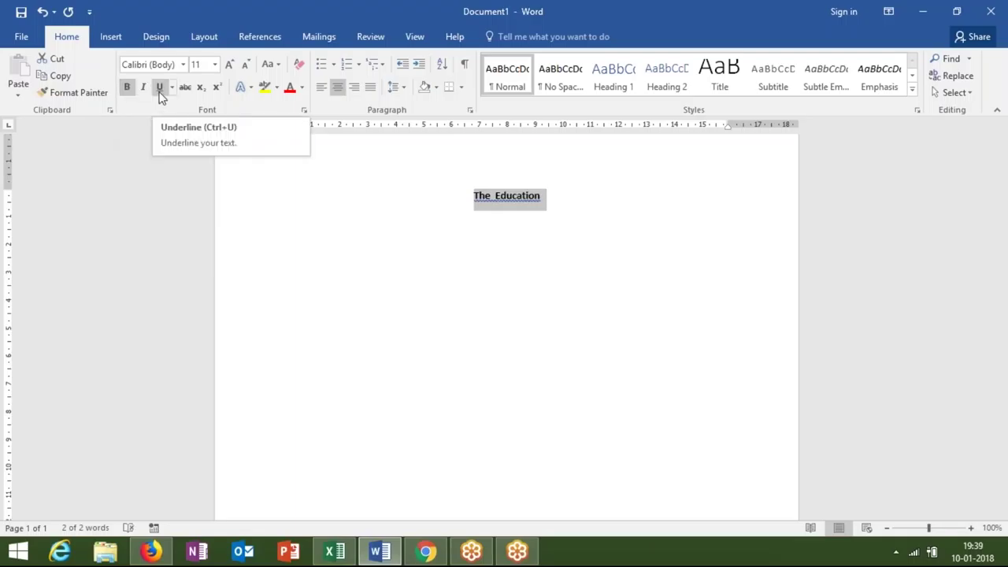
pyautogui.click(160, 89)
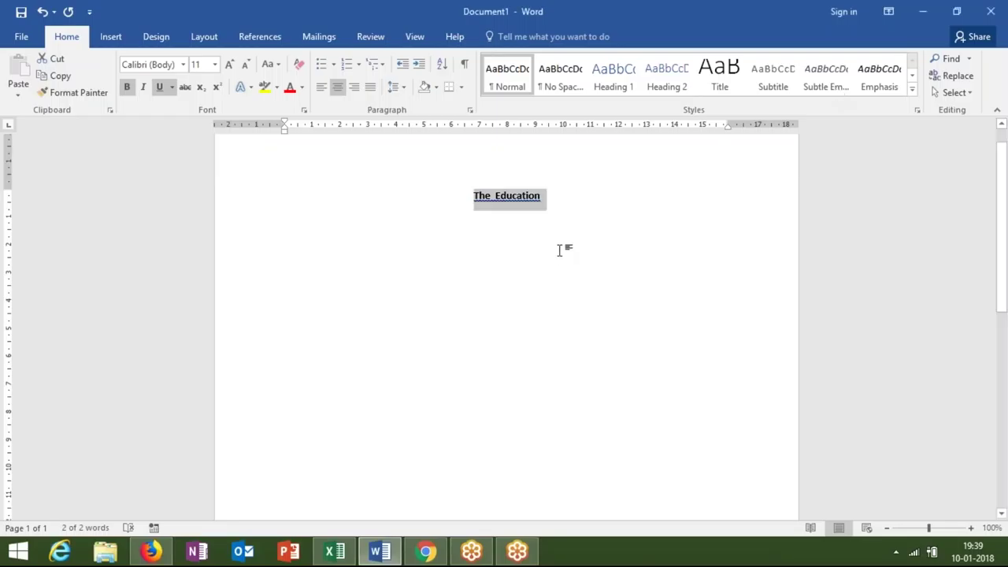
pyautogui.click(509, 245)
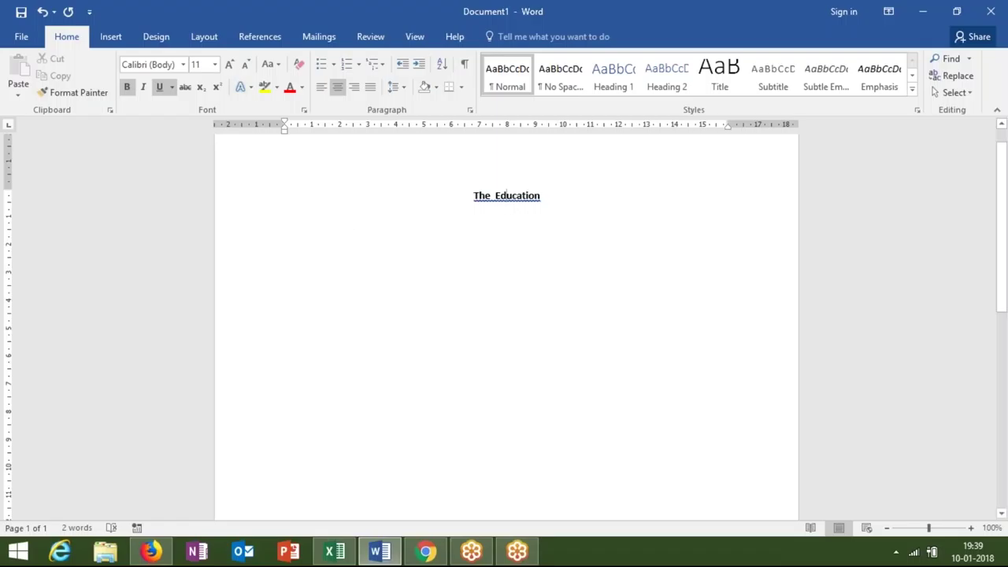
pyautogui.click(255, 258)
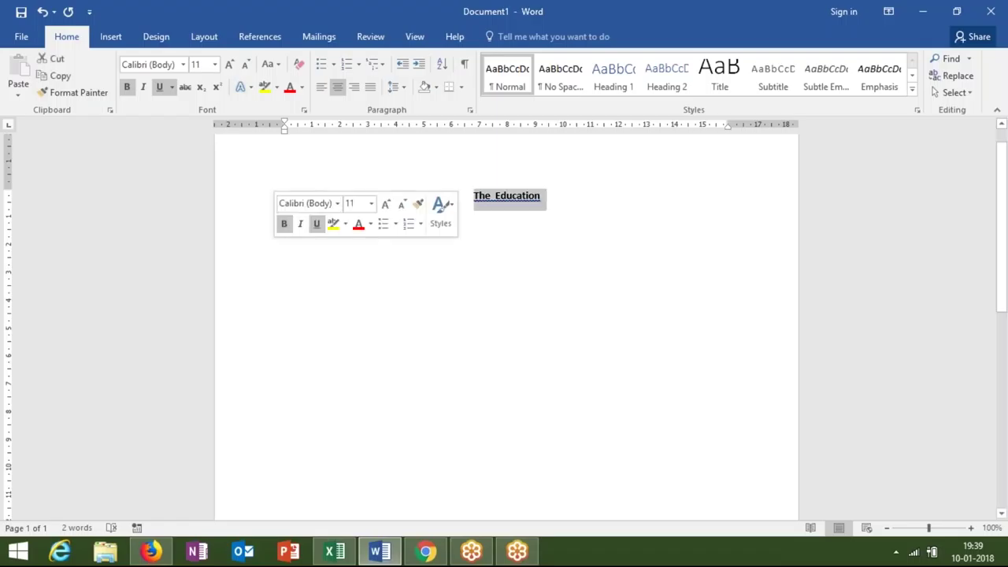
# Type the author's full name on a plain left-aligned line below the heading
pyautogui.doubleClick(286, 240)
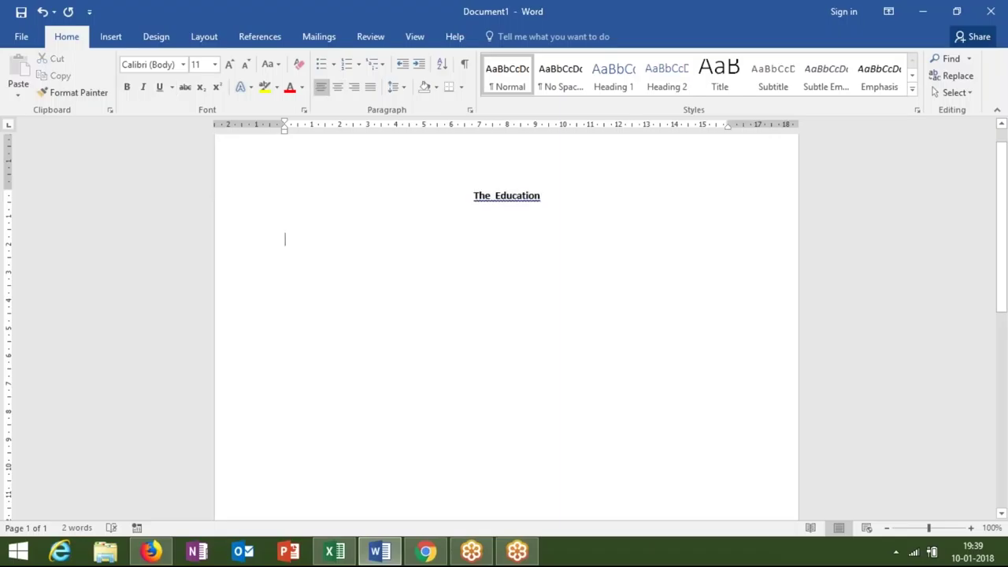
pyautogui.write('Sujeet')
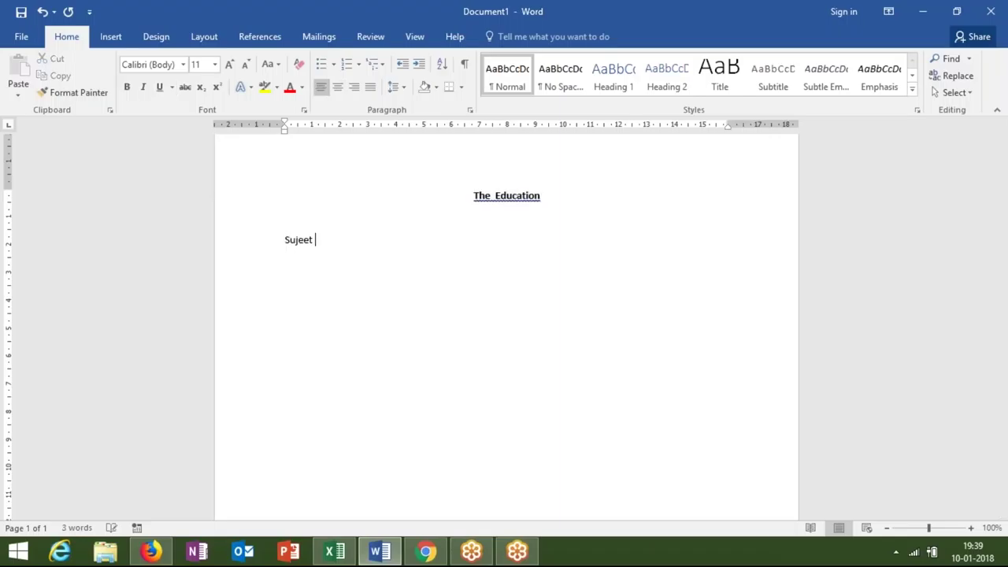
pyautogui.press('BackSpace')
pyautogui.press('BackSpace')
pyautogui.press('BackSpace')
pyautogui.press('BackSpace')
pyautogui.press('BackSpace')
pyautogui.write('jeet')
pyautogui.press('BackSpace')
pyautogui.press('BackSpace')
pyautogui.press('BackSpace')
pyautogui.press('BackSpace')
pyautogui.press('BackSpace')
pyautogui.write('ujeet kumar ')
pyautogui.write('singh')
pyautogui.doubleClick(358, 242)
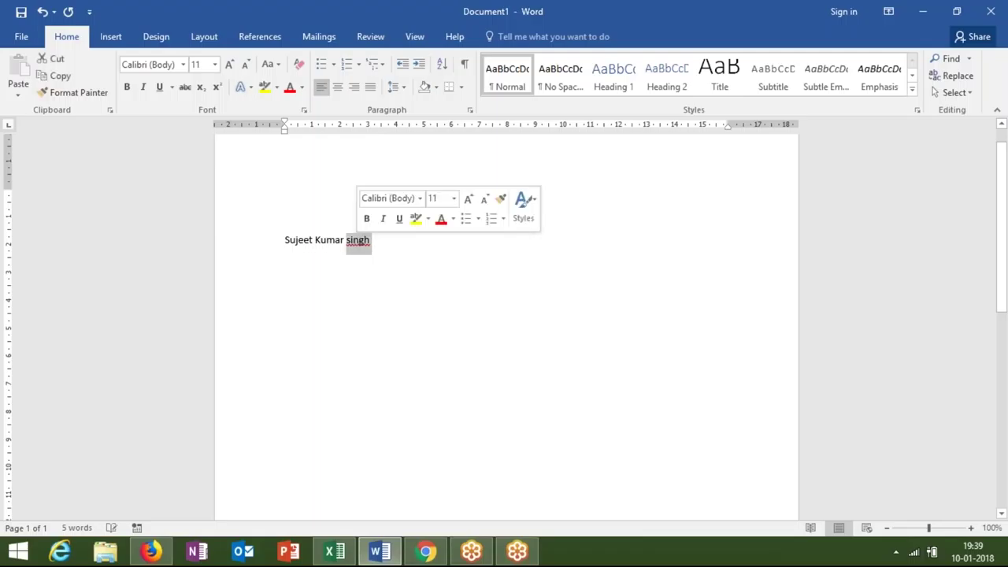
pyautogui.click(351, 239)
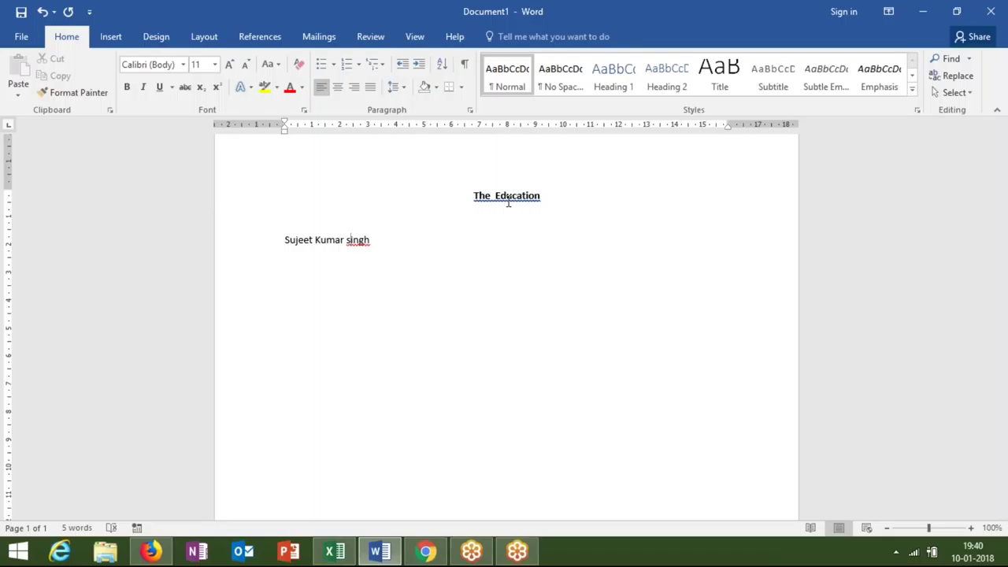
# Accept the spelling suggestions: fix the heading's spacing and capitalise the surname
pyautogui.rightClick(508, 198)
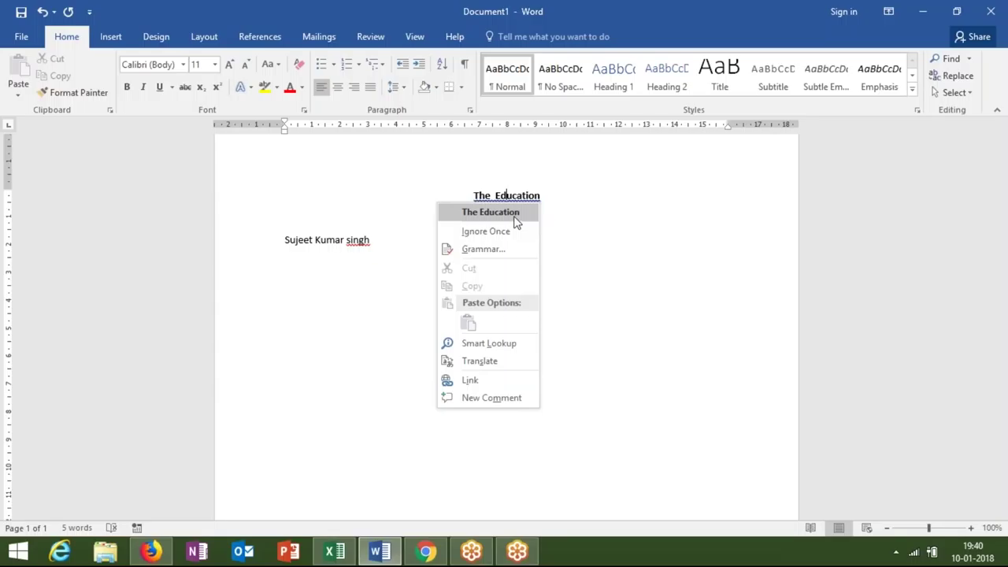
pyautogui.click(516, 221)
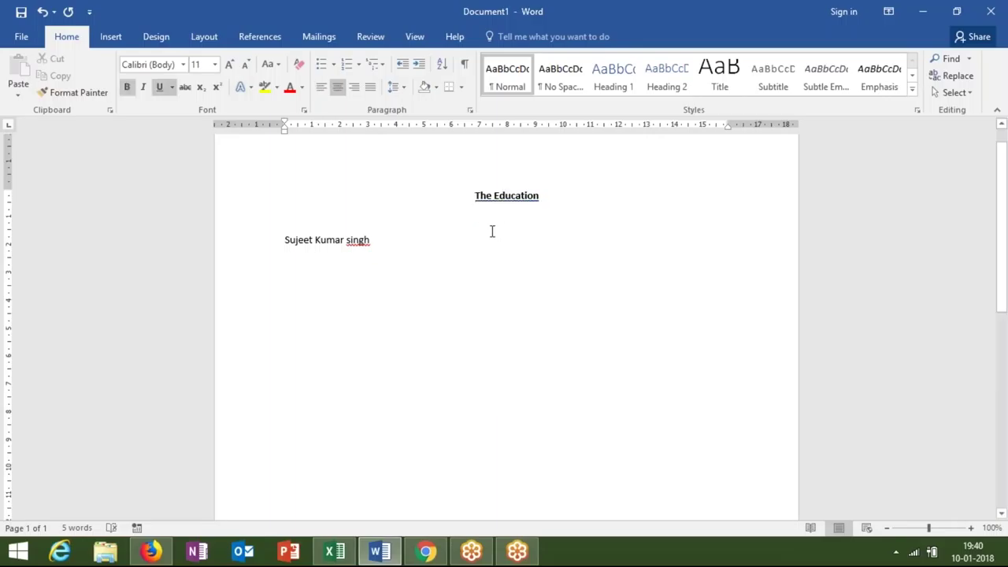
pyautogui.press('Down')
pyautogui.rightClick(364, 239)
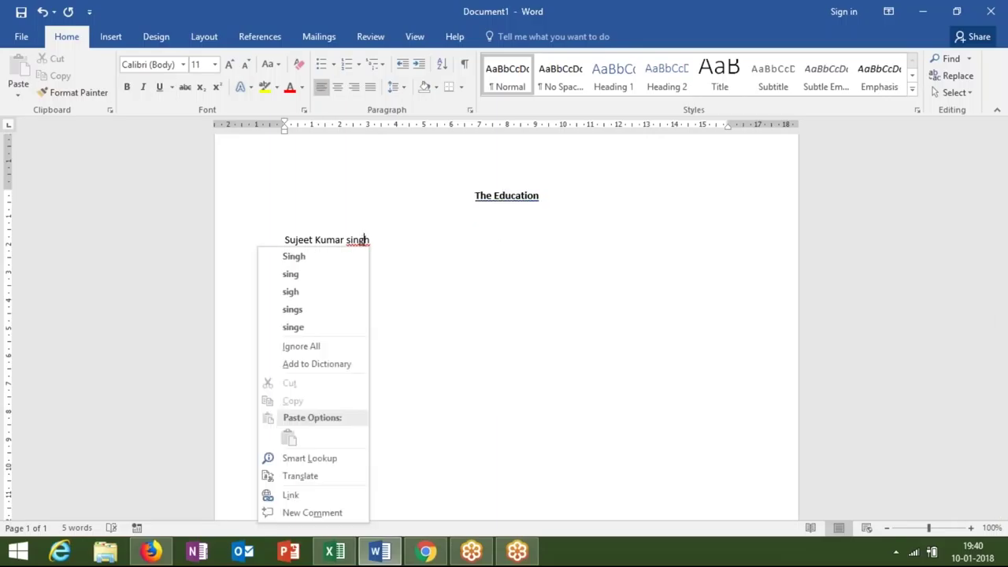
pyautogui.click(312, 258)
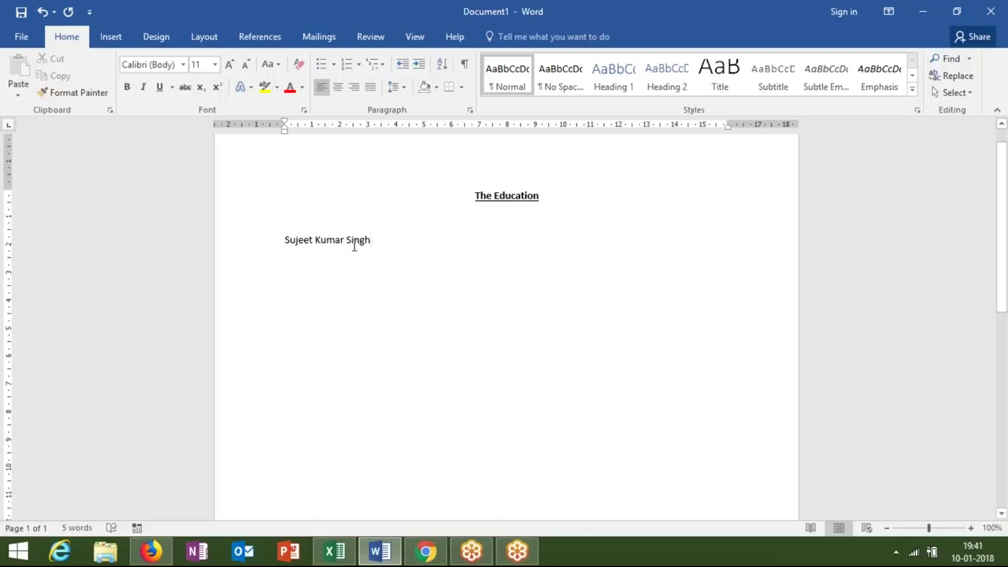
pyautogui.doubleClick(524, 195)
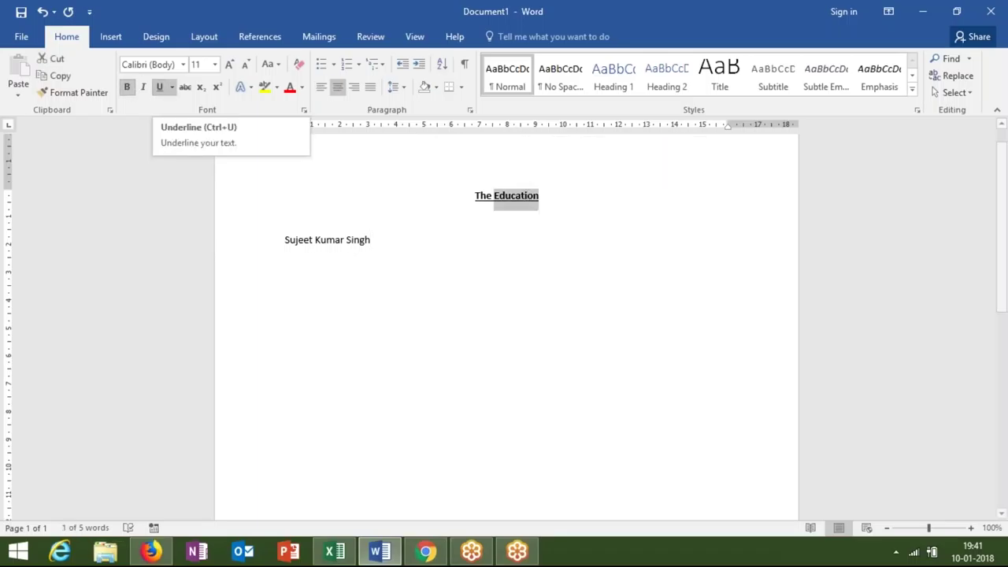
pyautogui.click(336, 206)
pyautogui.press('Down')
pyautogui.press('Down')
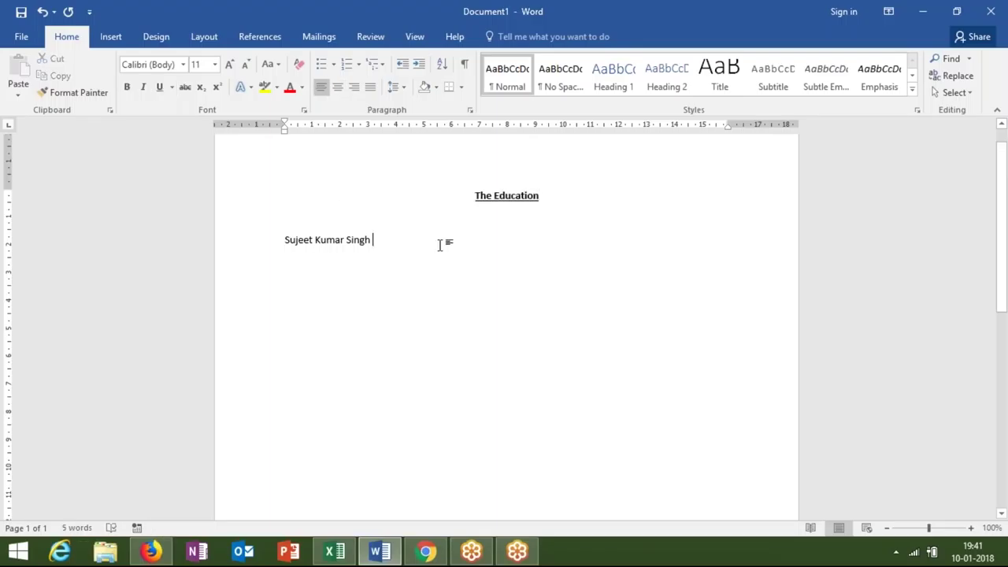
pyautogui.doubleClick(479, 197)
pyautogui.click(375, 243)
pyautogui.doubleClick(500, 196)
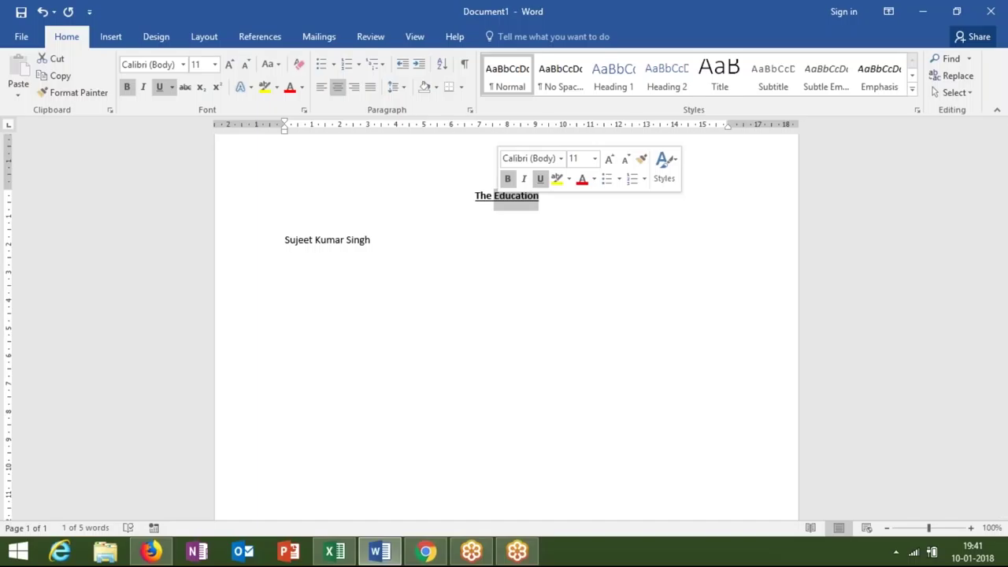
pyautogui.click(503, 211)
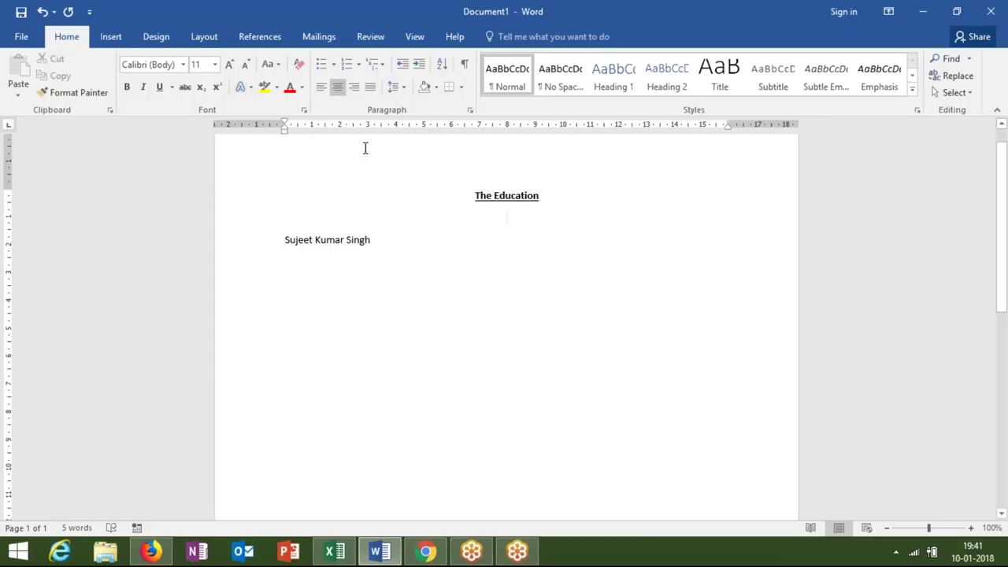
pyautogui.click(415, 40)
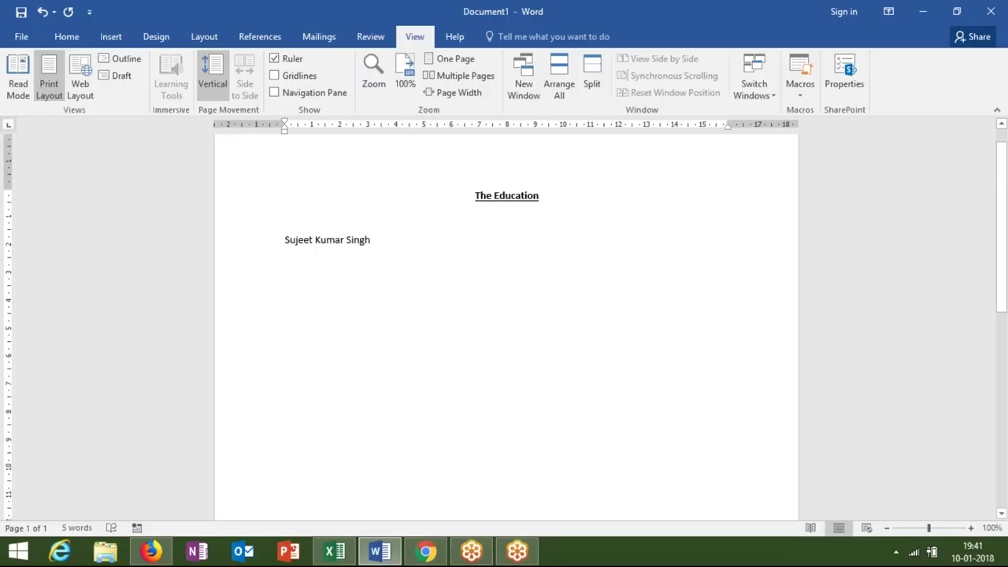
pyautogui.click(293, 80)
pyautogui.click(293, 79)
pyautogui.click(293, 80)
pyautogui.click(296, 95)
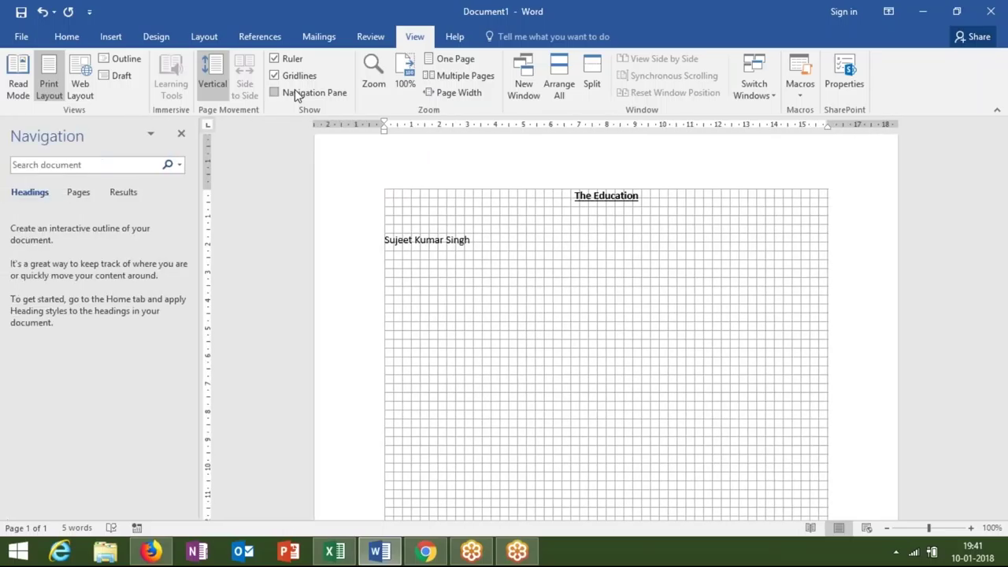
pyautogui.click(296, 93)
pyautogui.click(293, 78)
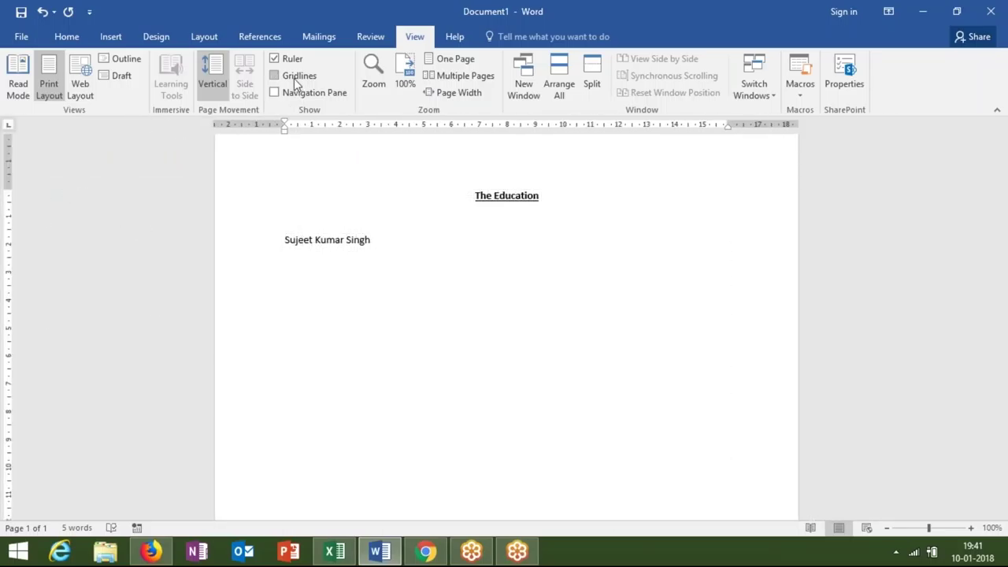
pyautogui.click(67, 37)
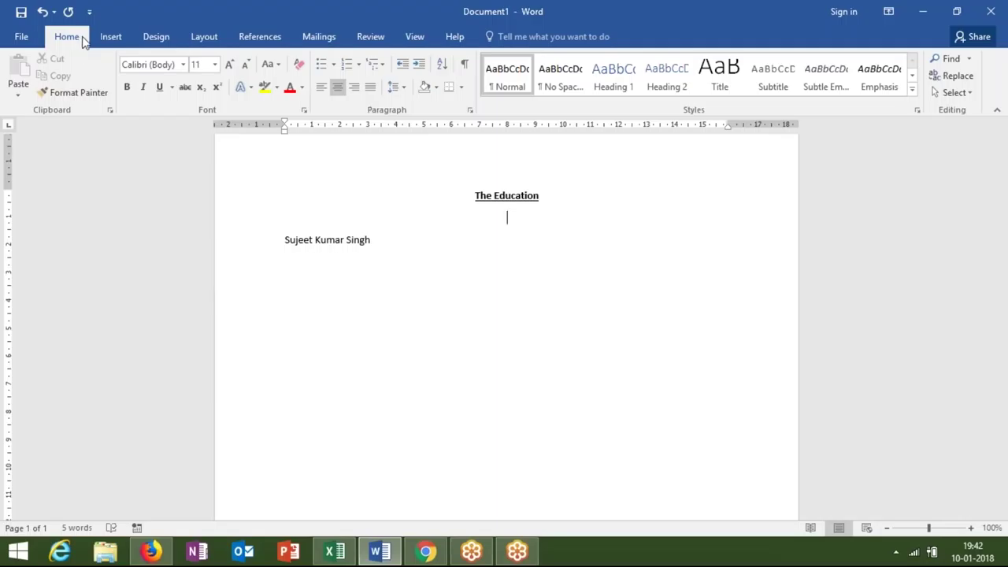
# Browse the Insert, Design, Layout, References, Mailings, Review and View ribbon tabs in turn
pyautogui.click(110, 38)
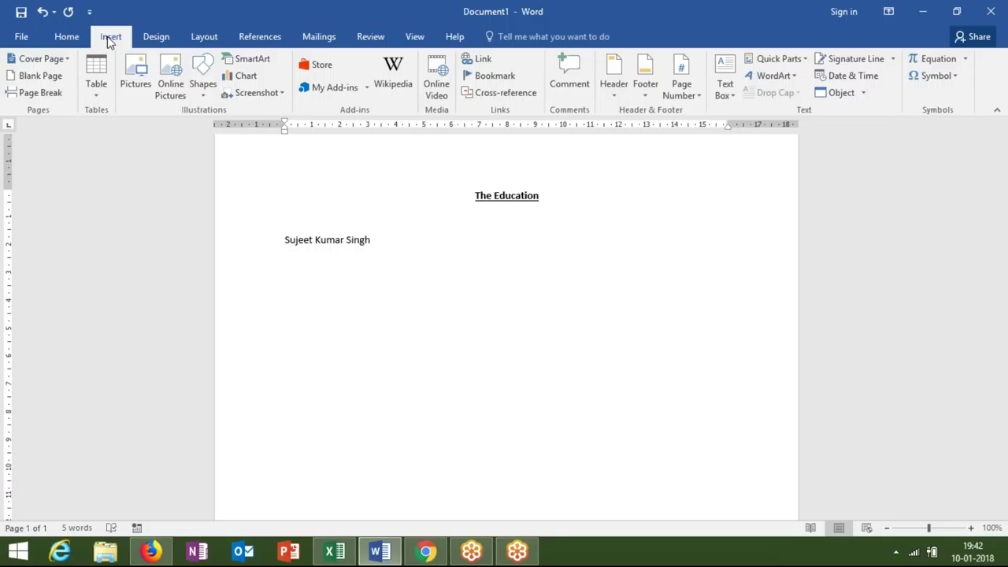
pyautogui.click(148, 44)
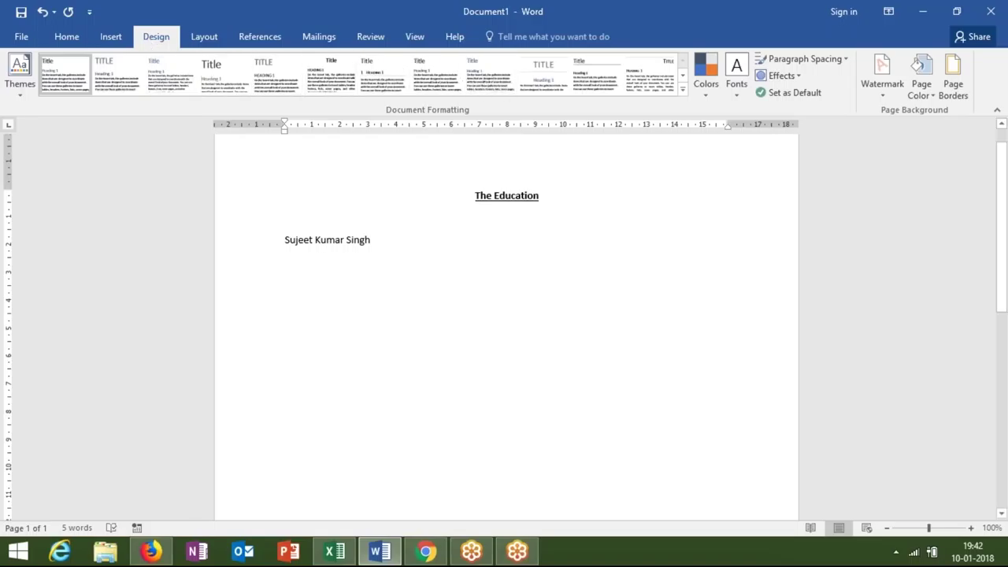
pyautogui.click(224, 45)
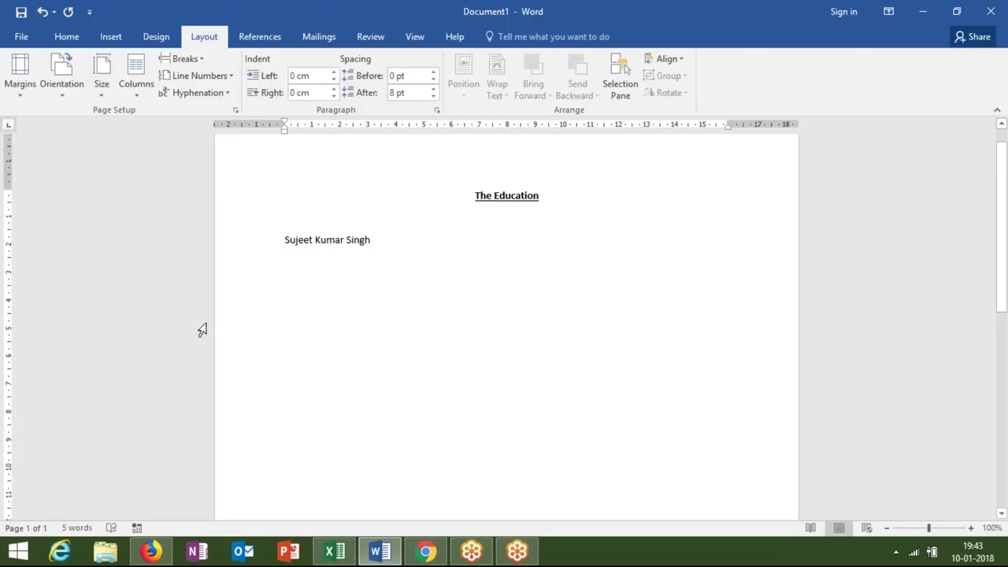
pyautogui.click(265, 42)
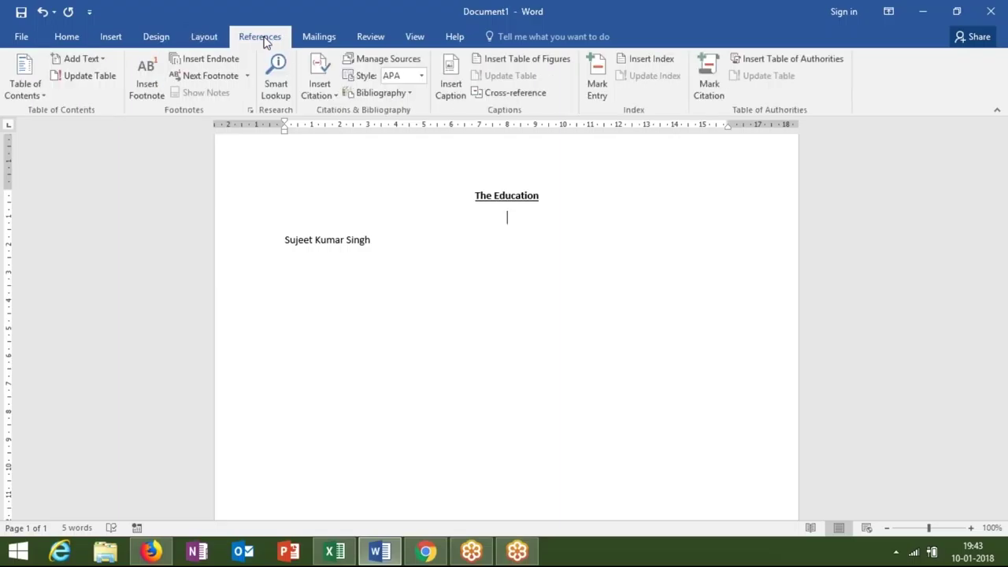
pyautogui.click(307, 43)
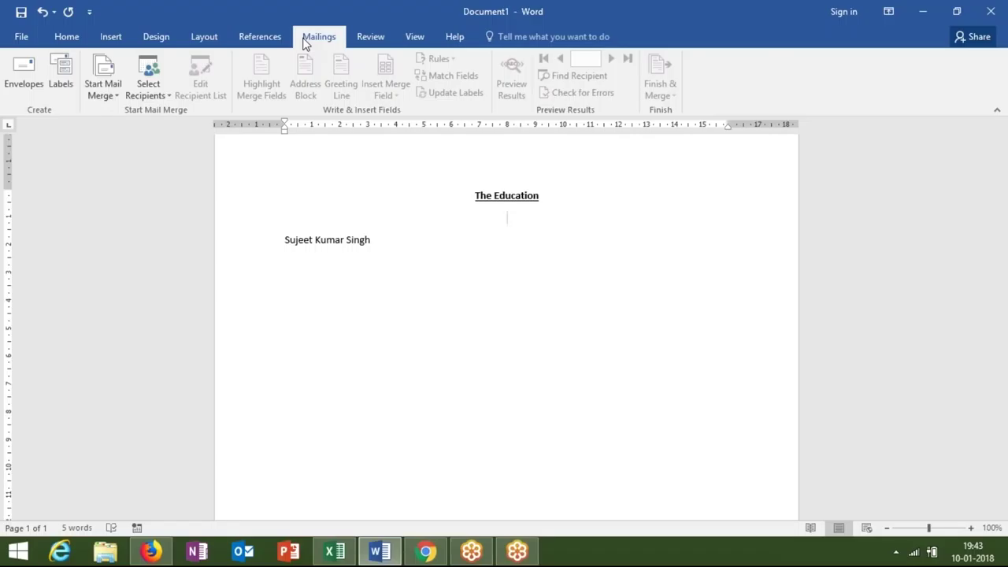
pyautogui.click(358, 39)
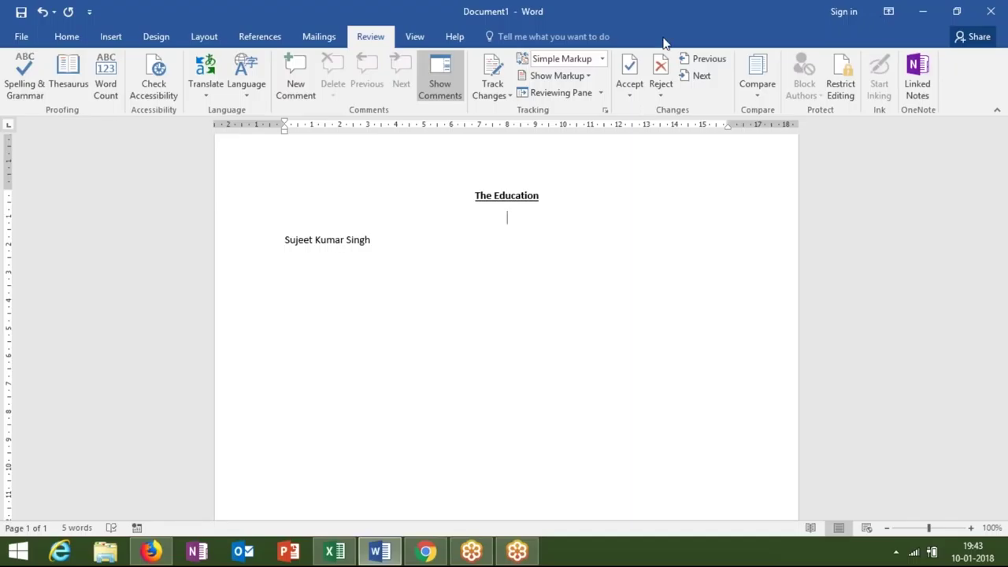
pyautogui.click(410, 39)
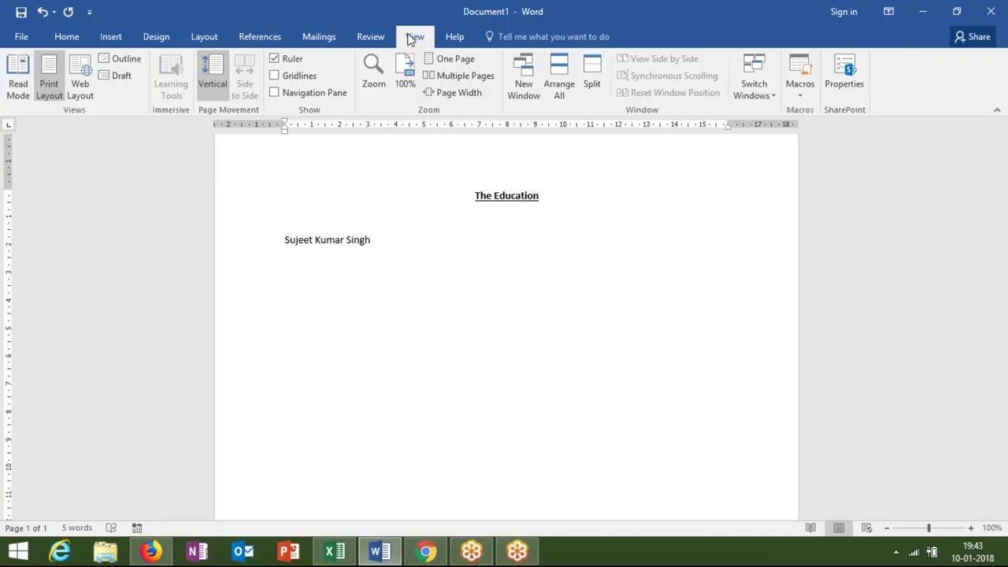
# Place the cursor after the name line and switch back to the Home tab
pyautogui.click(487, 261)
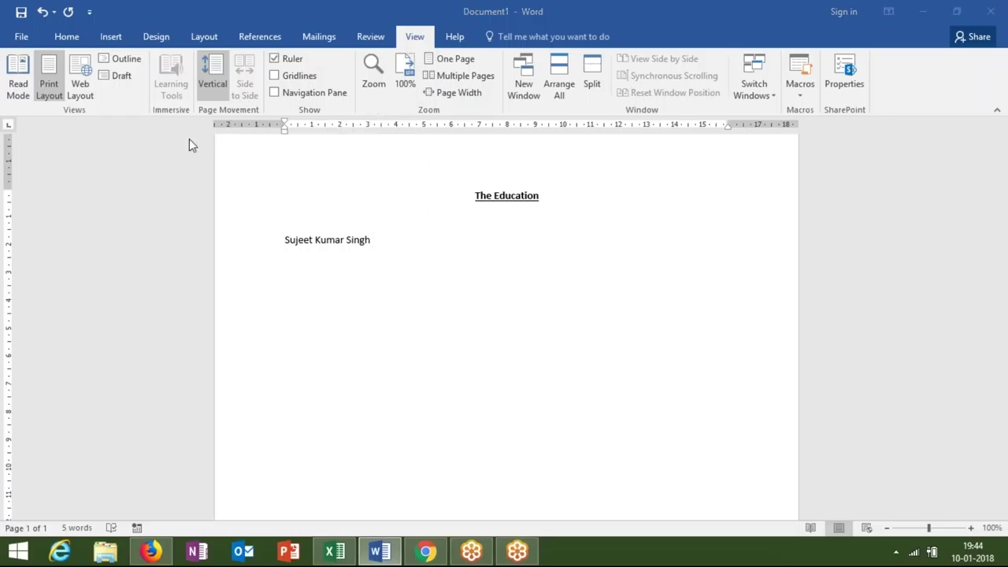
pyautogui.click(66, 37)
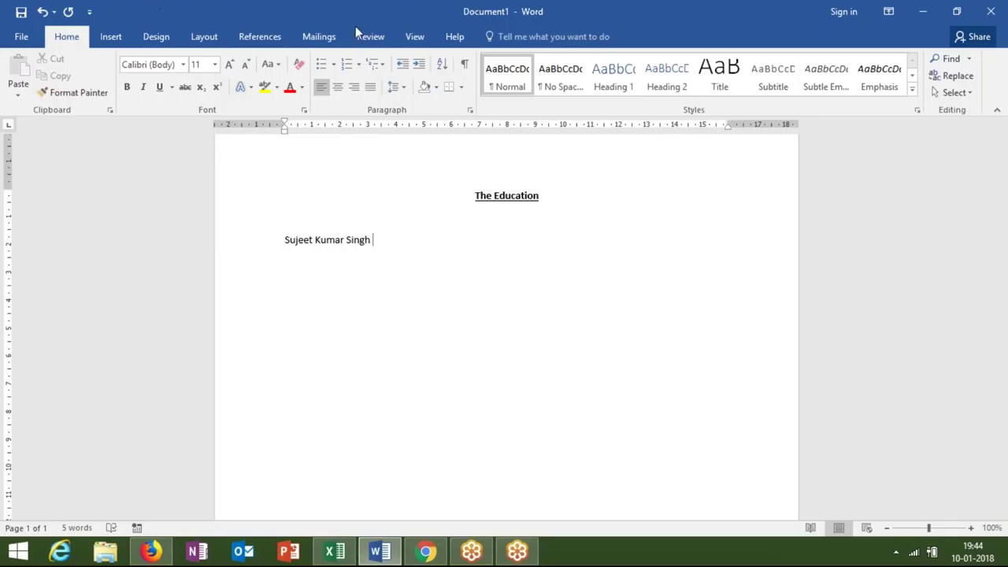
pyautogui.click(539, 198)
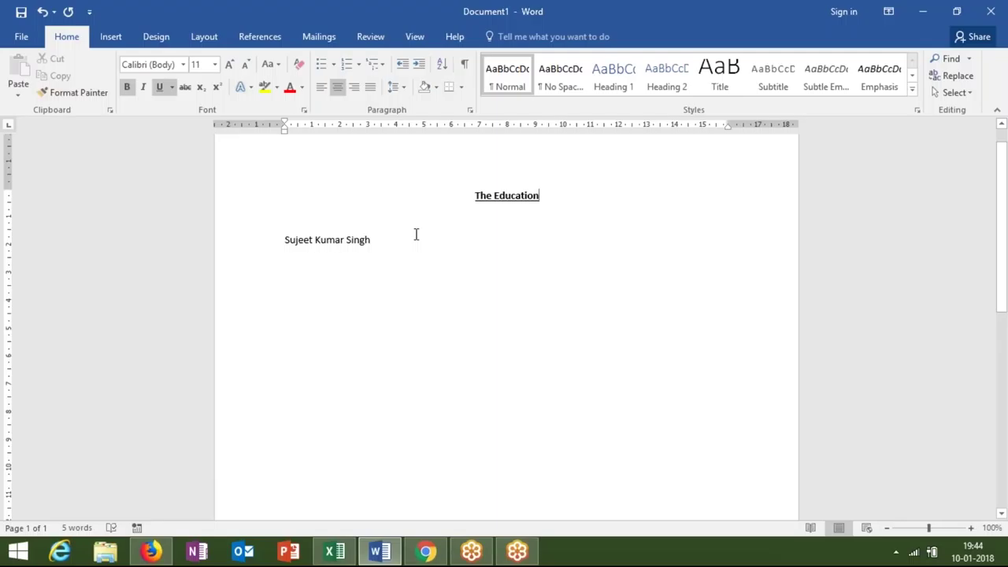
# Enlarge the 'The Education' heading to 14 pt with Grow Font
pyautogui.click(286, 238)
pyautogui.doubleClick(286, 240)
pyautogui.click(285, 240)
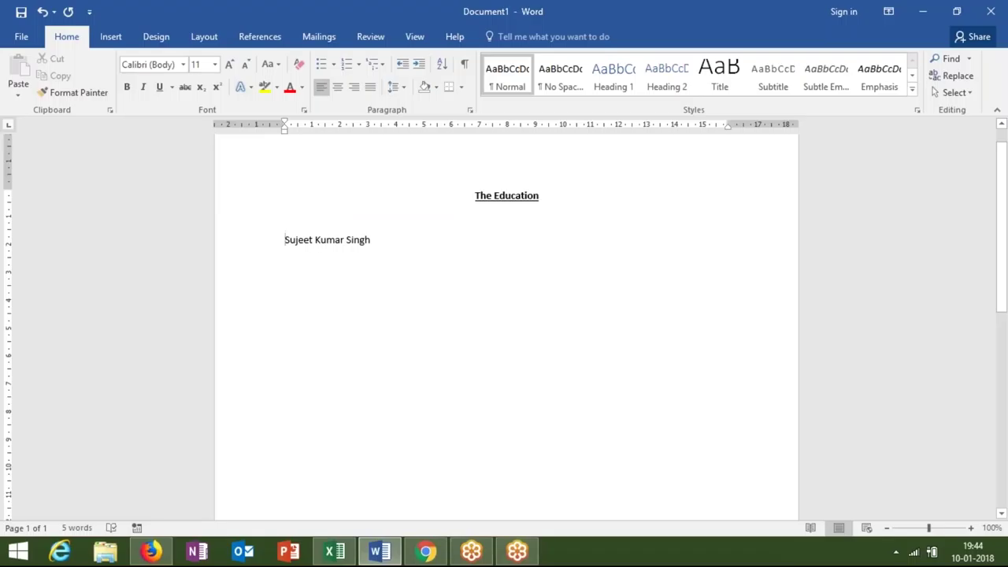
pyautogui.click(549, 198)
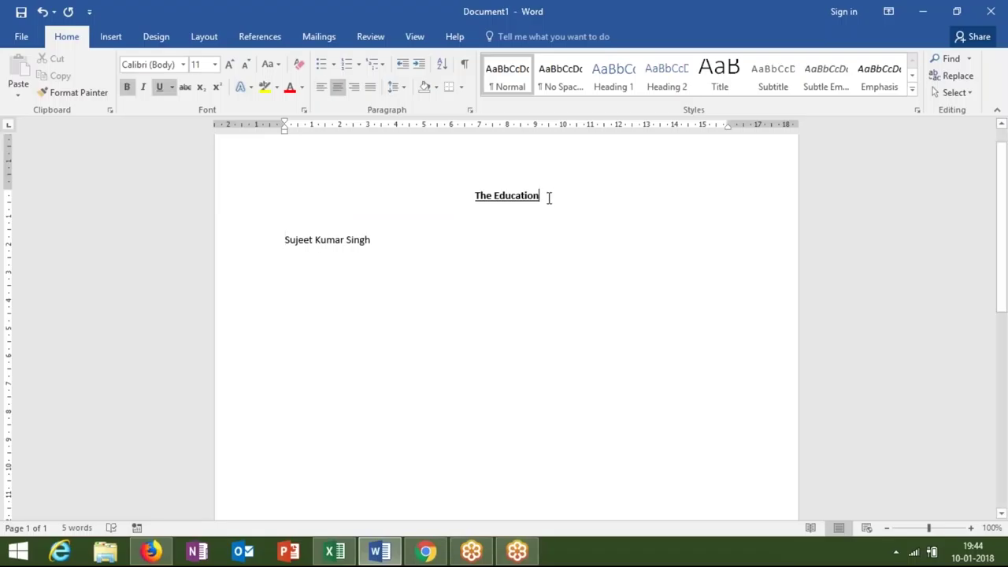
pyautogui.click(226, 66)
pyautogui.moveTo(540, 195); pyautogui.dragTo(475, 195)
pyautogui.click(230, 65)
pyautogui.click(230, 64)
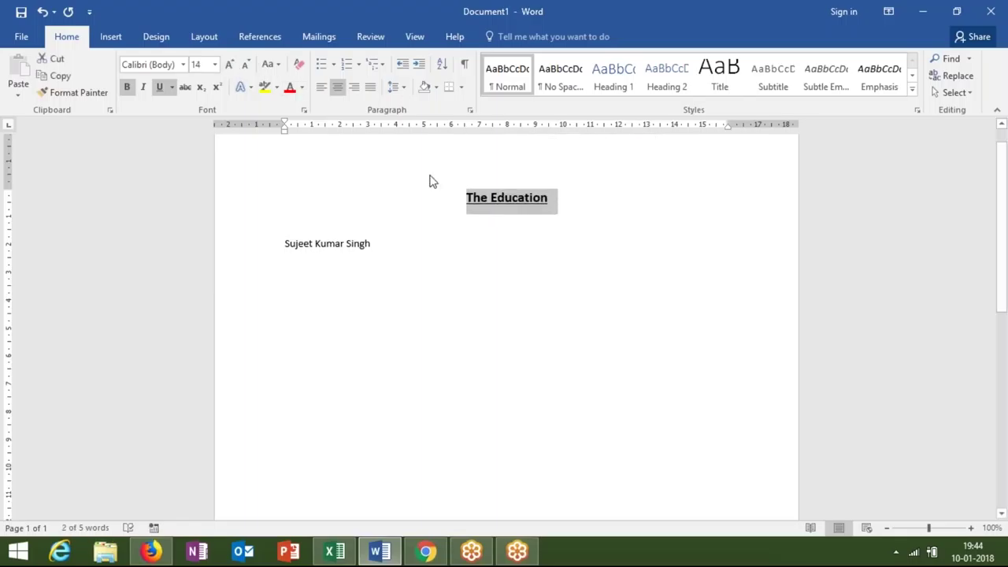
pyautogui.click(552, 200)
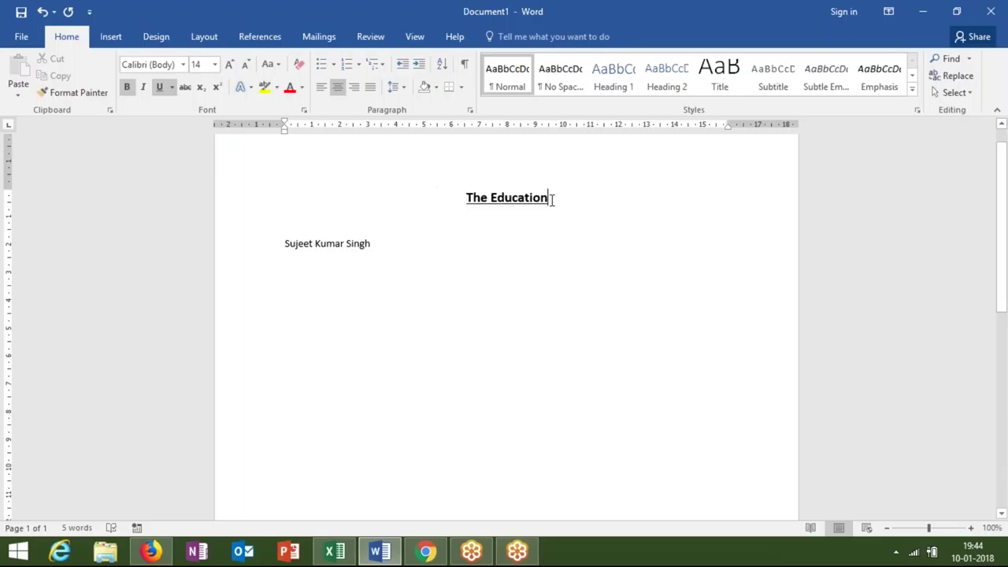
# Add a single new empty line below the heading
pyautogui.press('Return')
pyautogui.hotkey('ctrl', 'shift', '.')
pyautogui.hotkey('ctrl', 'shift', '.')
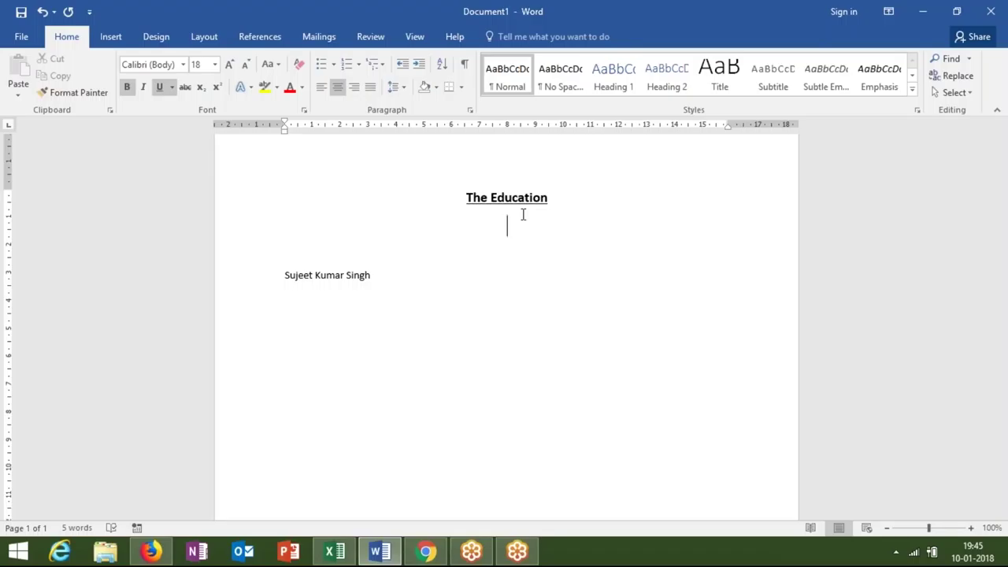
pyautogui.press('BackSpace')
# Replace the name line with 'education is the road that children follow to reach their full potential in life', then begin 'yet many chldren'
pyautogui.doubleClick(376, 244)
pyautogui.press('BackSpace')
pyautogui.press('BackSpace')
pyautogui.press('BackSpace')
pyautogui.press('BackSpace')
pyautogui.press('BackSpace')
pyautogui.press('BackSpace')
pyautogui.press('BackSpace')
pyautogui.press('BackSpace')
pyautogui.press('BackSpace')
pyautogui.press('BackSpace')
pyautogui.press('BackSpace')
pyautogui.press('BackSpace')
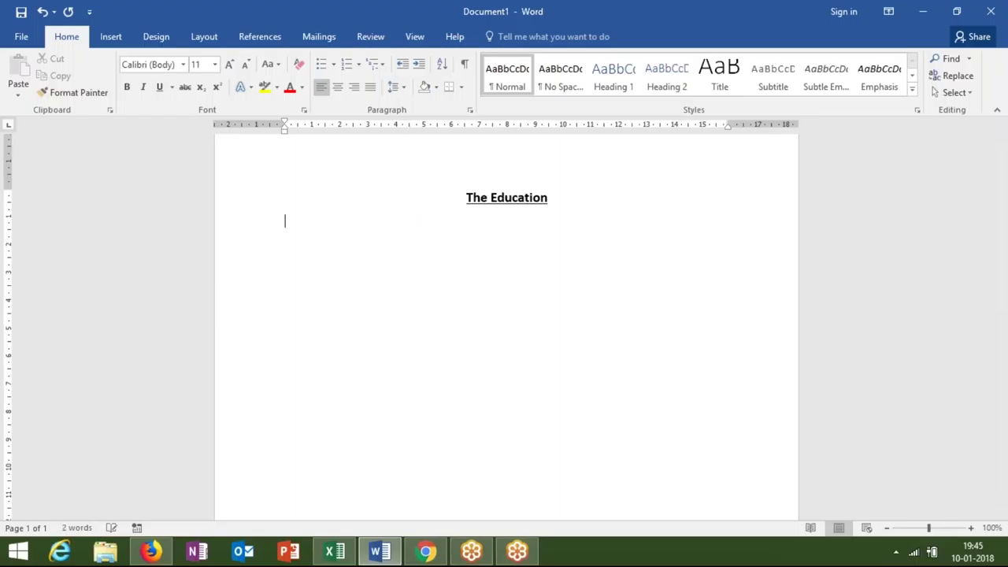
pyautogui.press('Return')
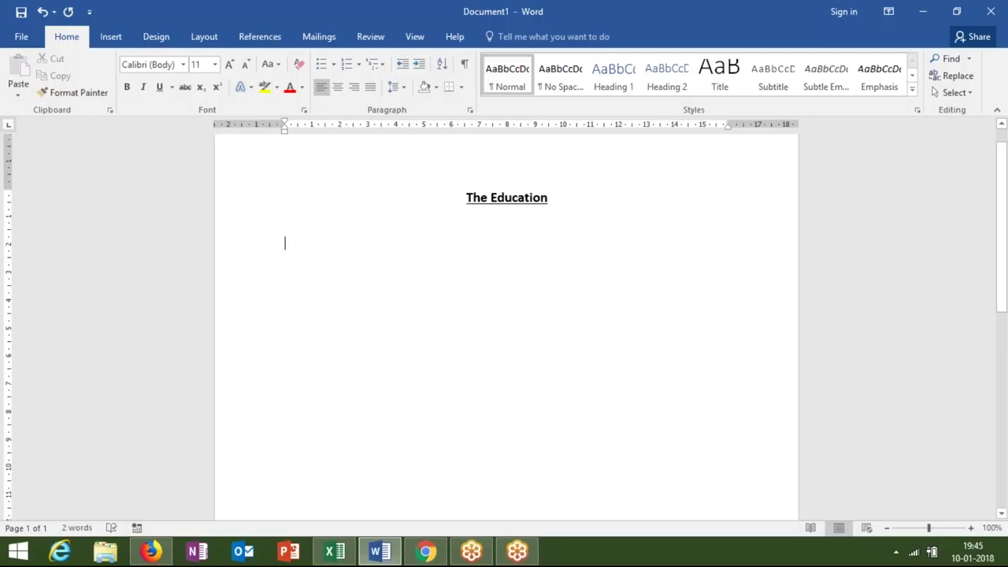
pyautogui.write('edu')
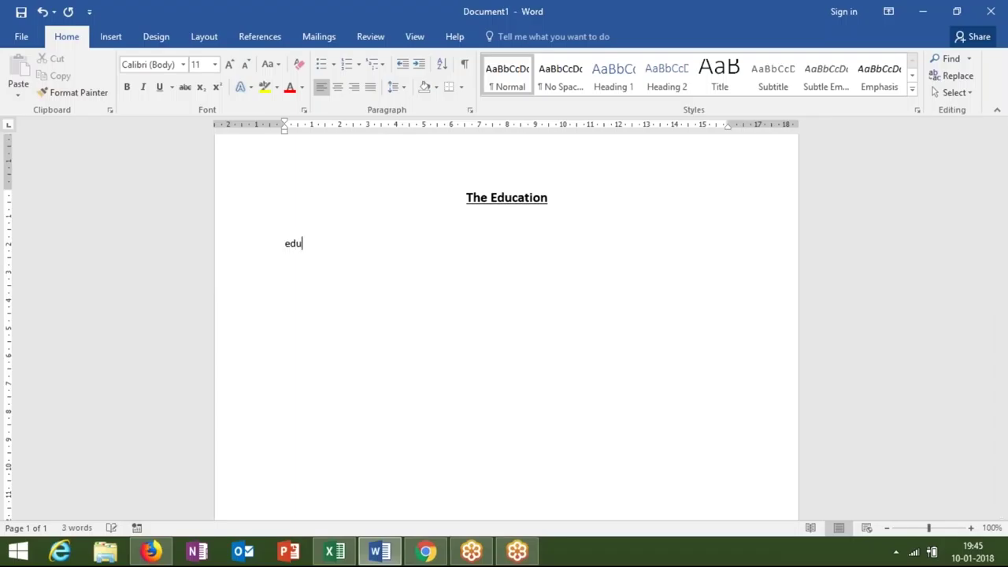
pyautogui.write('cation is')
pyautogui.write(' the ')
pyautogui.write('road')
pyautogui.write(' tha')
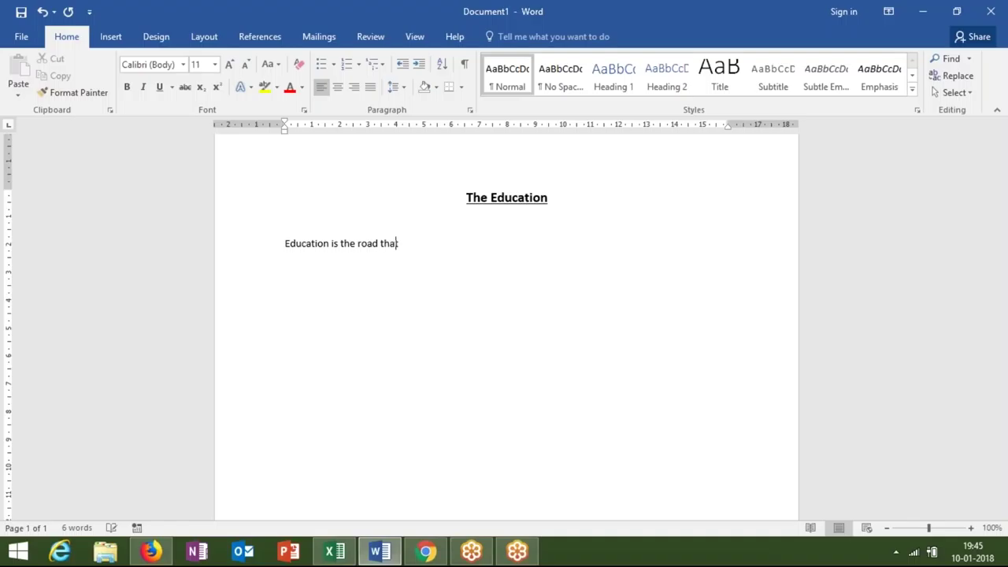
pyautogui.write('t chil')
pyautogui.write('d')
pyautogui.write('ren')
pyautogui.write(' f')
pyautogui.write('ollow')
pyautogui.write(' to')
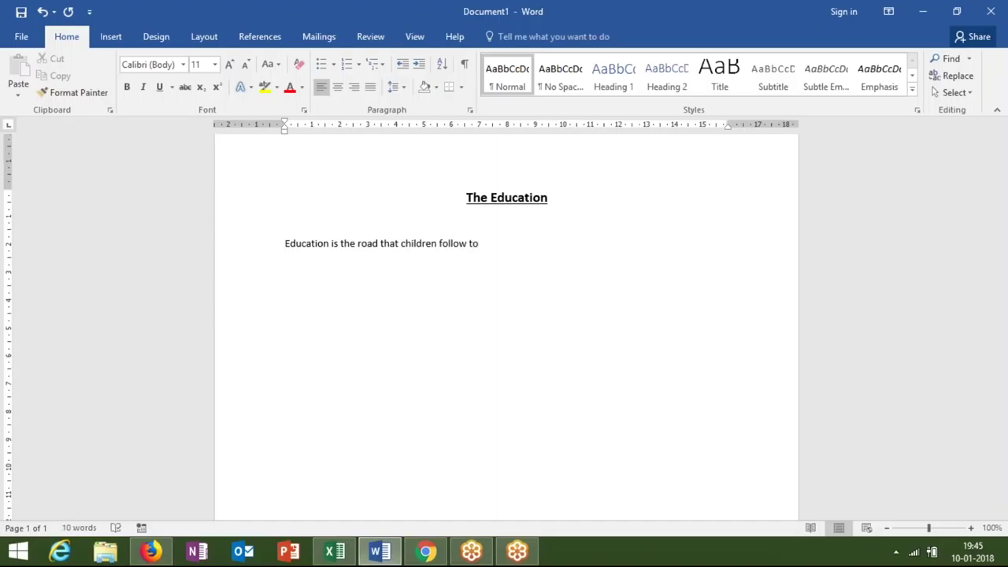
pyautogui.write('reac')
pyautogui.write('h theo')
pyautogui.press('BackSpace')
pyautogui.write('ir')
pyautogui.write(' full potential in ')
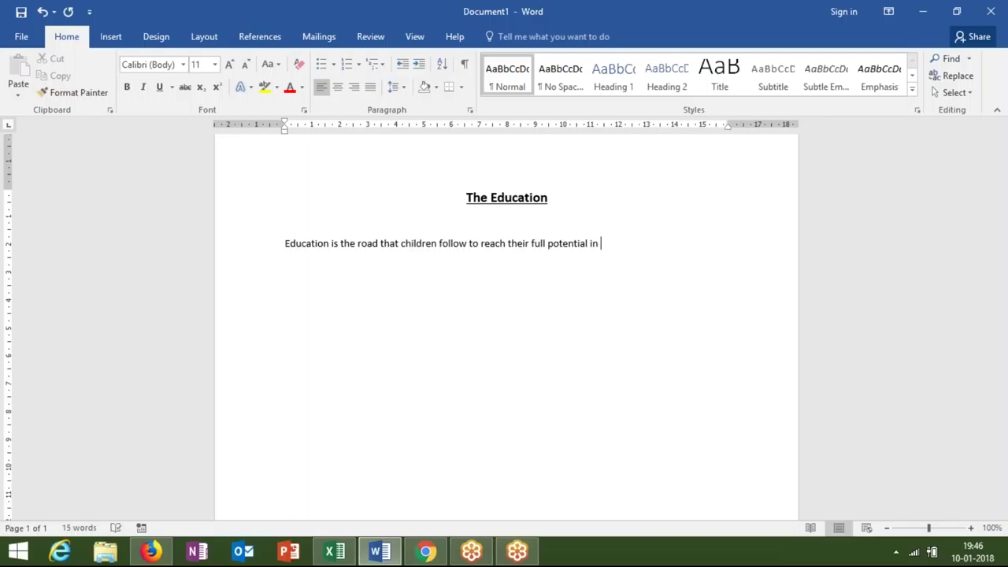
pyautogui.write('life')
pyautogui.press('Return')
pyautogui.write('yet')
pyautogui.write(' many')
pyautogui.write(' ch')
pyautogui.write('ldren')
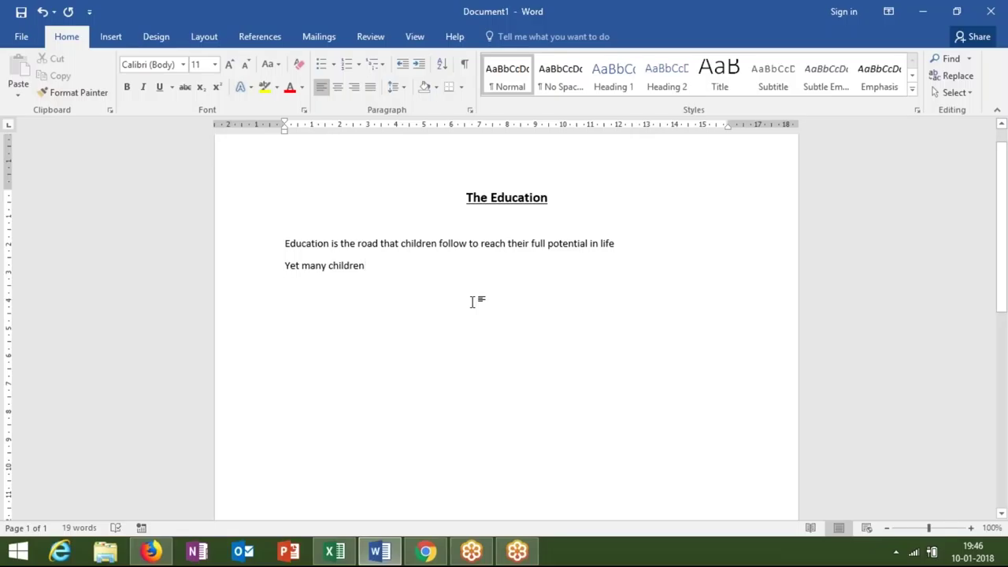
# Continue the second paragraph with 'in need around the world do not get a quality education where they can learn and'
pyautogui.write('in')
pyautogui.press('BackSpace')
pyautogui.press('BackSpace')
pyautogui.press('BackSpace')
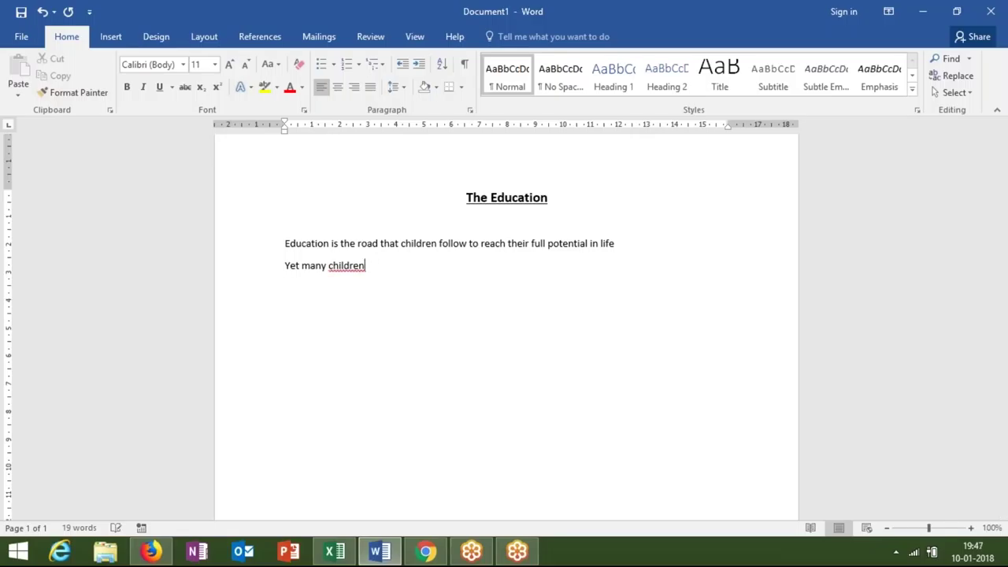
pyautogui.write(' in ')
pyautogui.write('need ')
pyautogui.write('ar')
pyautogui.write('ound')
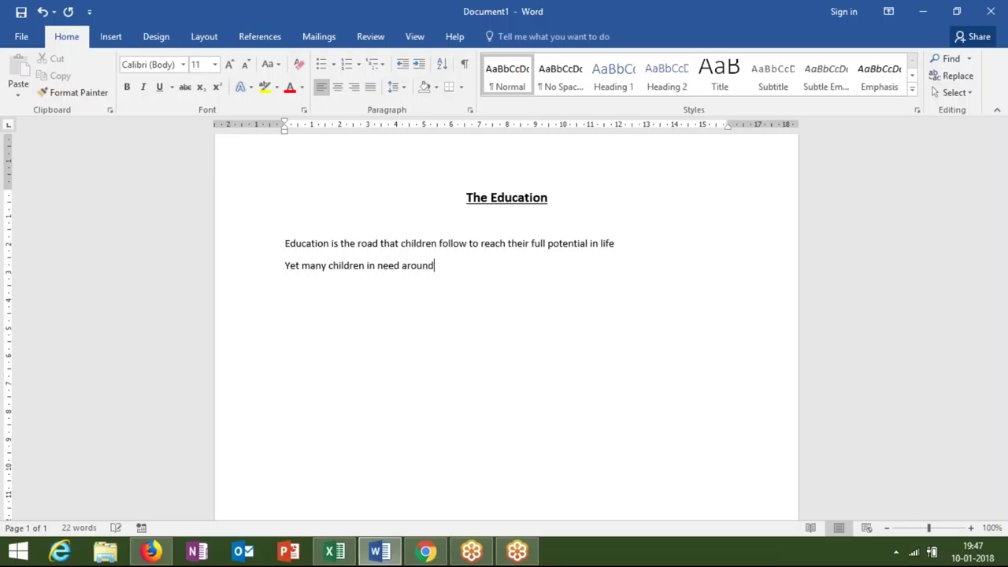
pyautogui.write(' the ')
pyautogui.write('world')
pyautogui.write(' do ')
pyautogui.write('not ')
pyautogui.write('get a qual')
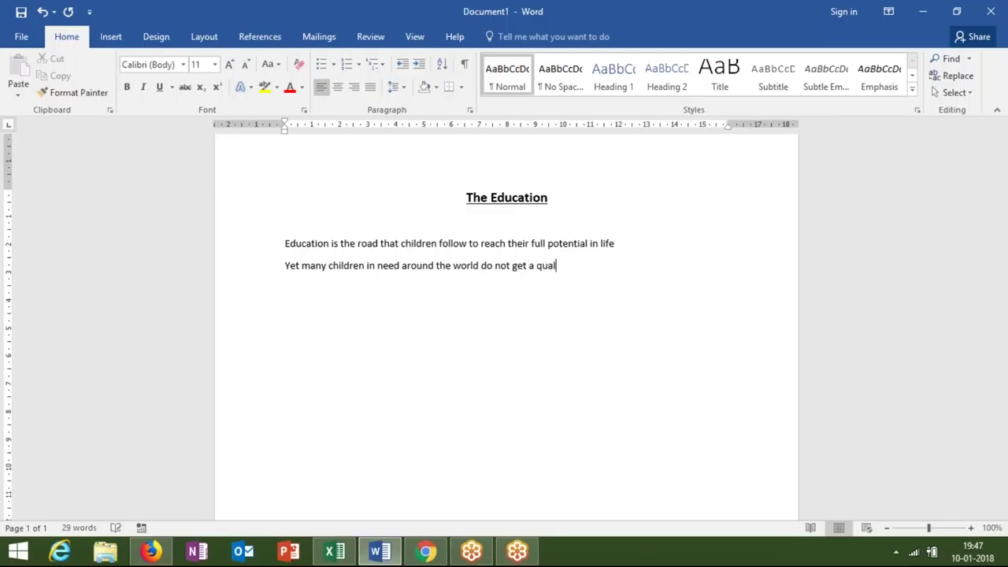
pyautogui.write('ity edu')
pyautogui.write('cation')
pyautogui.write(' wh')
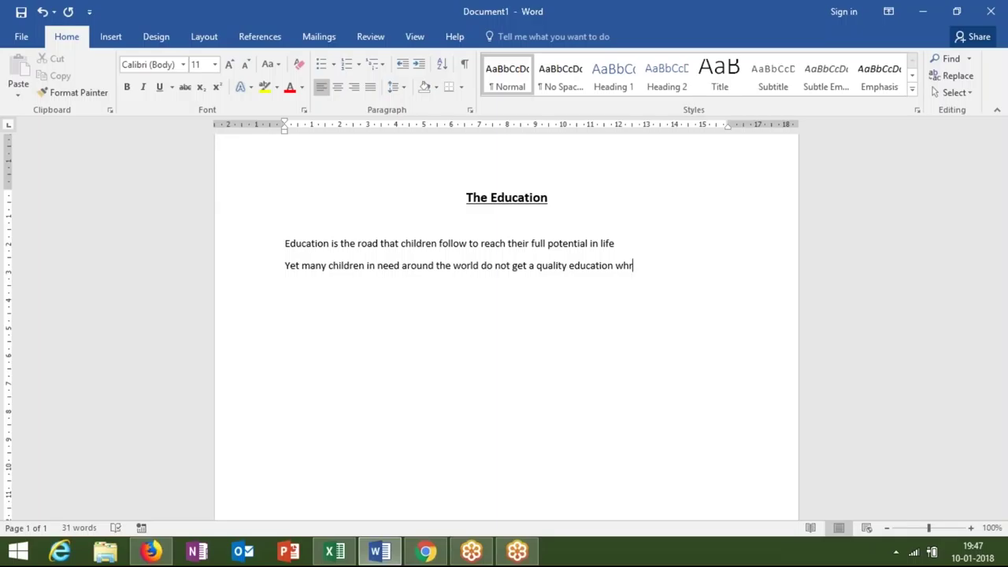
pyautogui.write('ere ')
pyautogui.write('th')
pyautogui.write('ey')
pyautogui.write(' can ')
pyautogui.write('lear')
pyautogui.write('n and ')
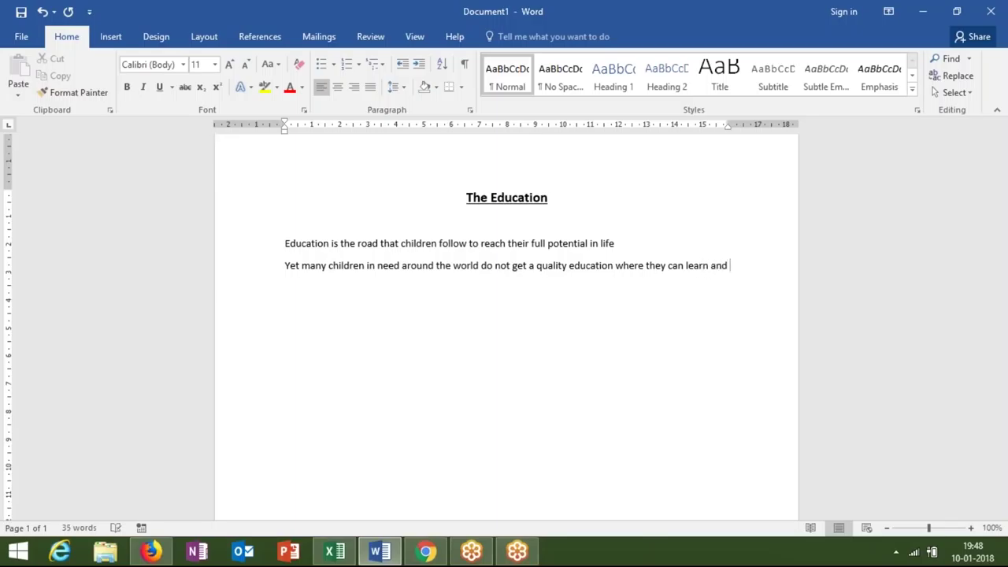
pyautogui.write('de')
pyautogui.press('BackSpace')
pyautogui.press('BackSpace')
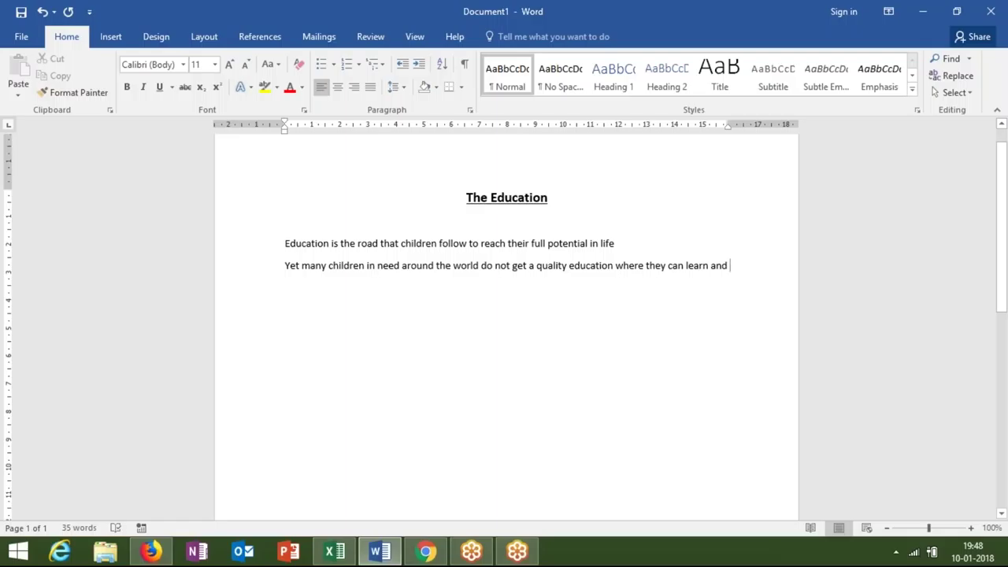
pyautogui.write('de')
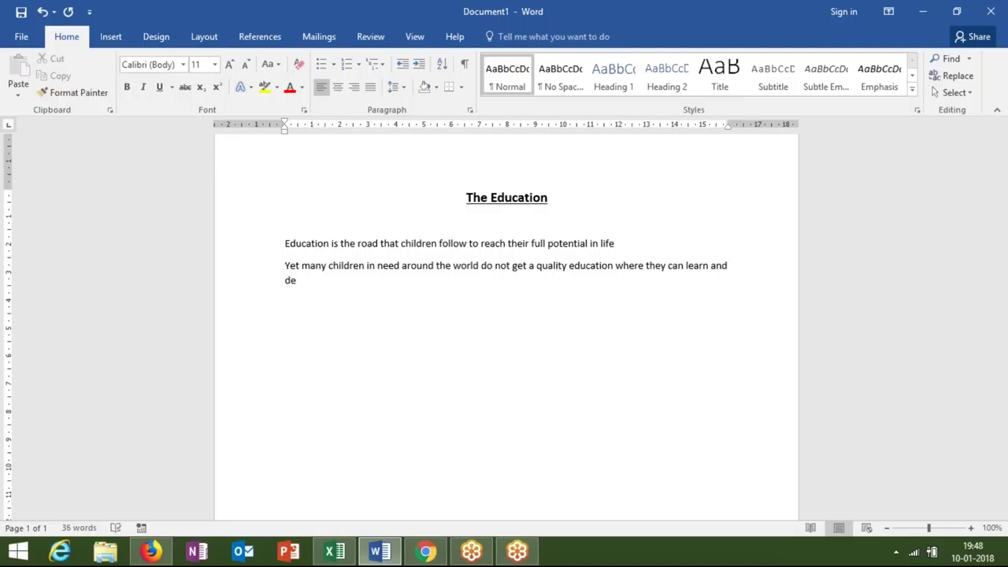
pyautogui.write('velop')
pyautogui.write('. ')
pyautogui.write('to')
# Finish with 'develop.' and begin 'To advance learning, save the children supports education progra', fixing typos
pyautogui.press('BackSpace')
pyautogui.press('BackSpace')
pyautogui.write('To')
pyautogui.press('BackSpace')
pyautogui.press('BackSpace')
pyautogui.press('BackSpace')
pyautogui.press('BackSpace')
pyautogui.write('.')
pyautogui.write(' T')
pyautogui.press('BackSpace')
pyautogui.write('tion')
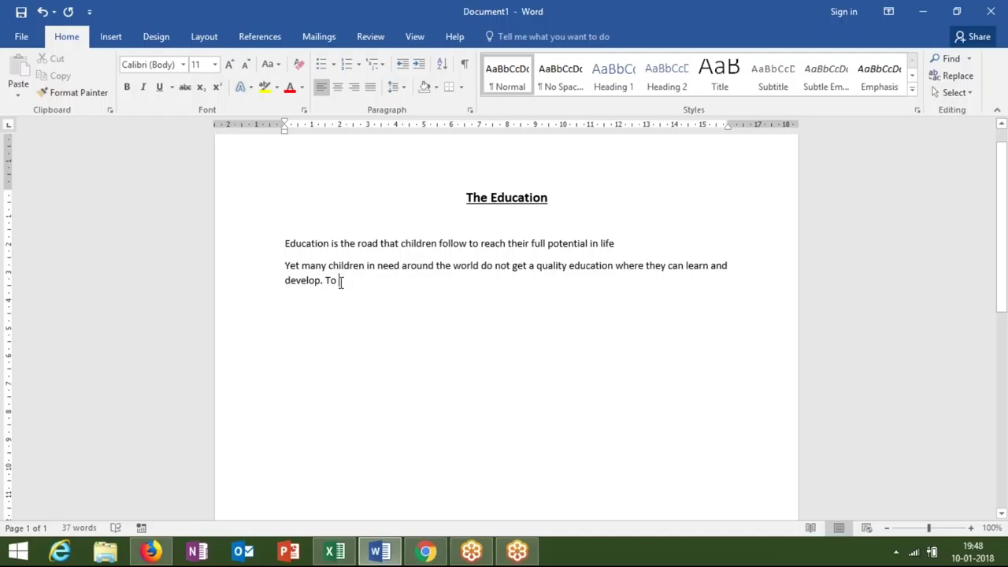
pyautogui.write('adva')
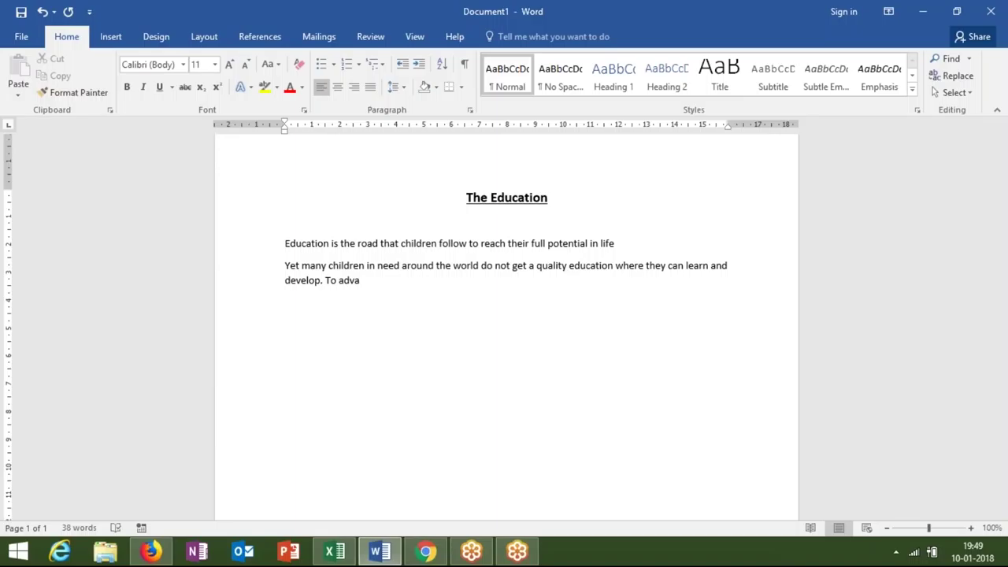
pyautogui.write('nce')
pyautogui.write(' learni')
pyautogui.write('ng ')
pyautogui.write(',')
pyautogui.write(' save ')
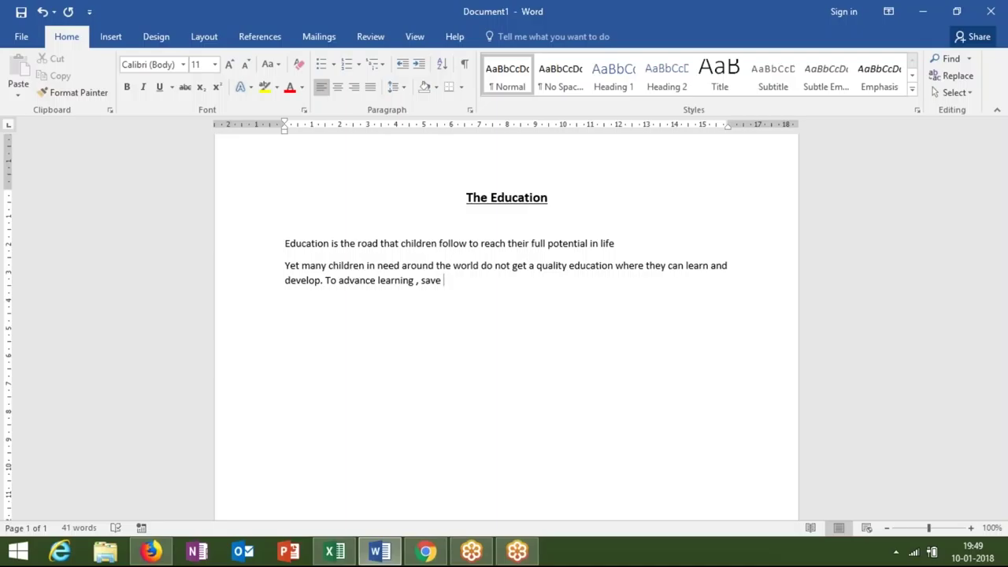
pyautogui.write('the ')
pyautogui.write('chi')
pyautogui.write('l')
pyautogui.write('dre')
pyautogui.write('dren')
pyautogui.write(' su')
pyautogui.write('pport')
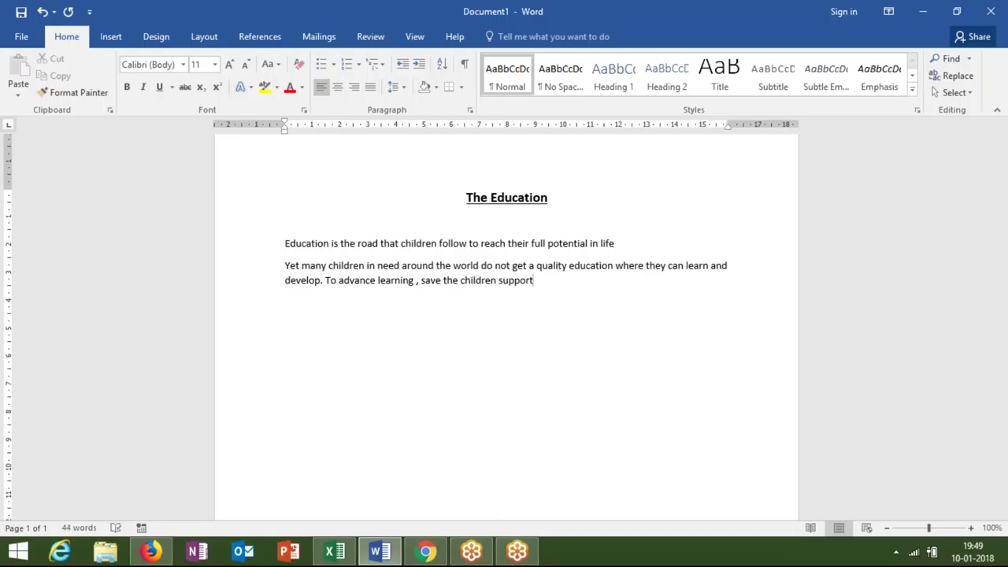
pyautogui.write('s ')
pyautogui.write('cducation ')
pyautogui.write('progr')
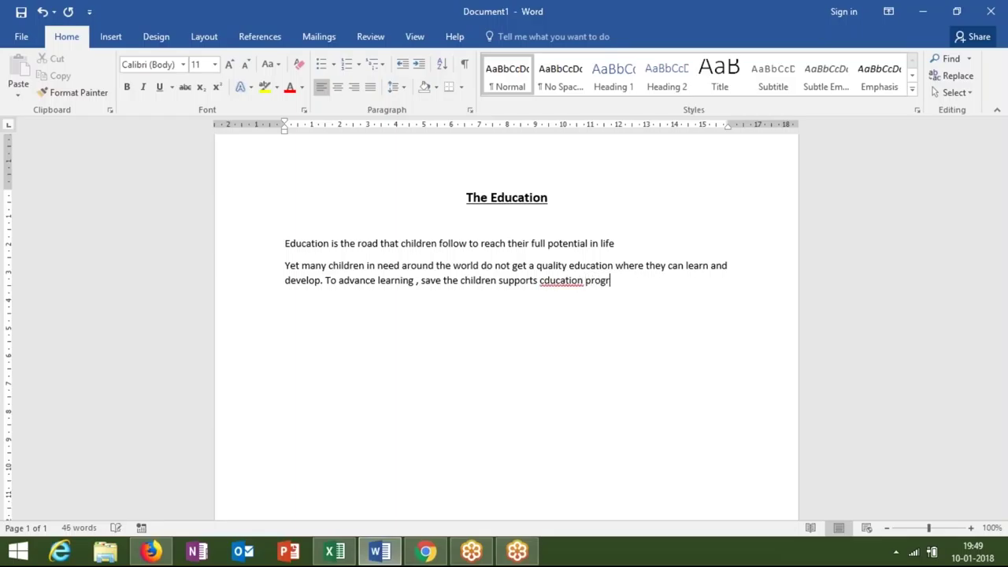
pyautogui.write('a')
# Correct 'cducation' to 'education' and end the paragraph with 'programs for children in the classroom and at home.'
pyautogui.rightClick(551, 283)
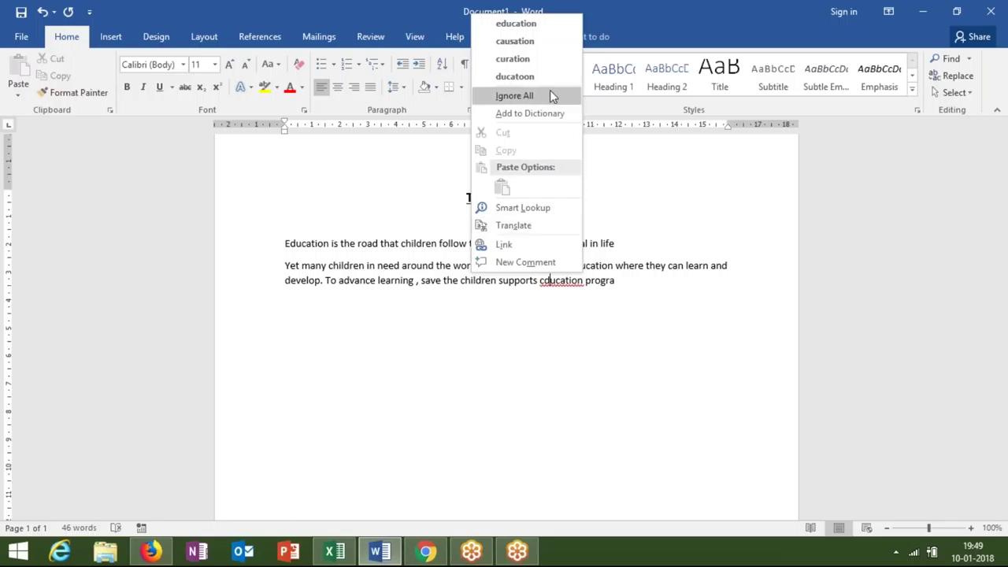
pyautogui.click(529, 24)
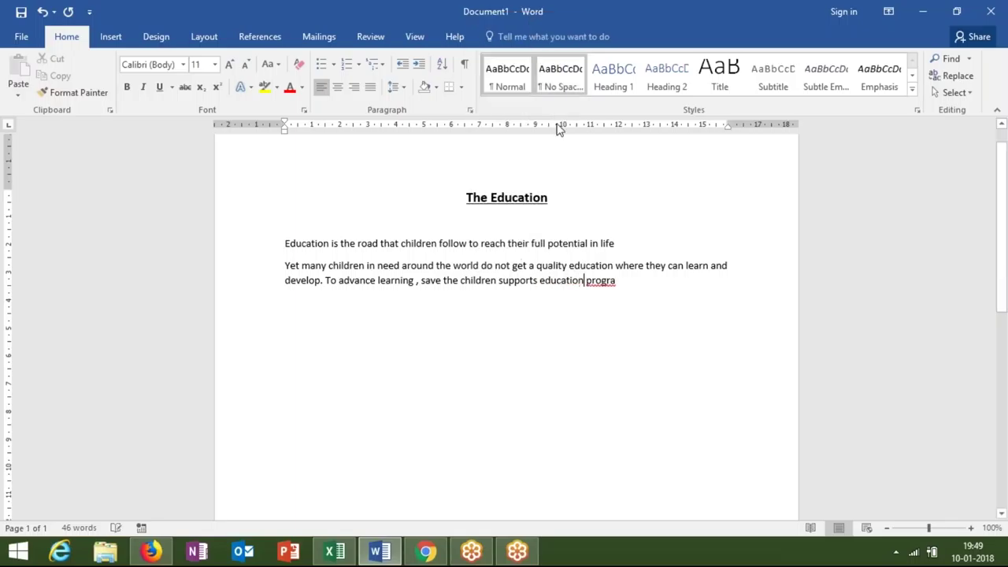
pyautogui.click(620, 280)
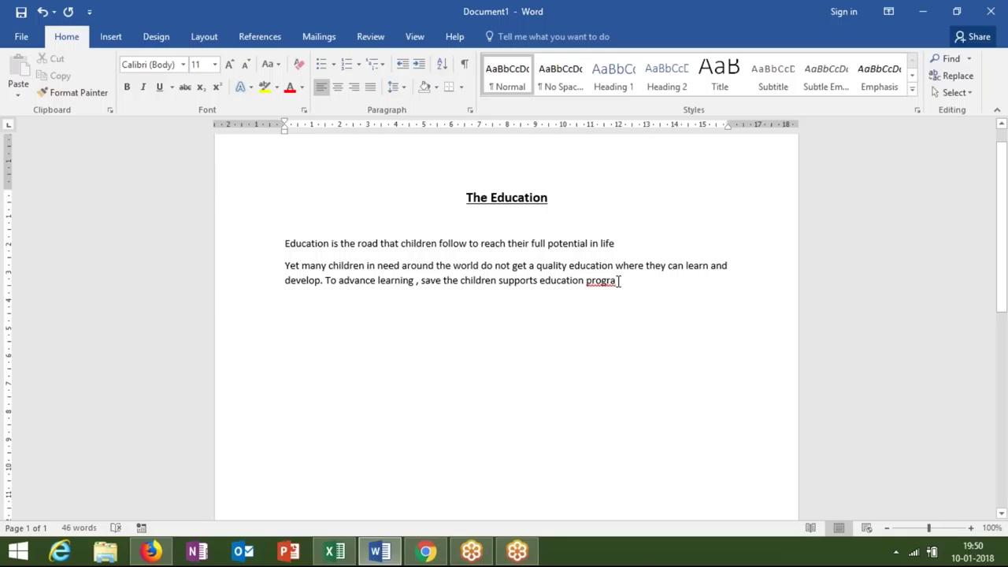
pyautogui.write('ms')
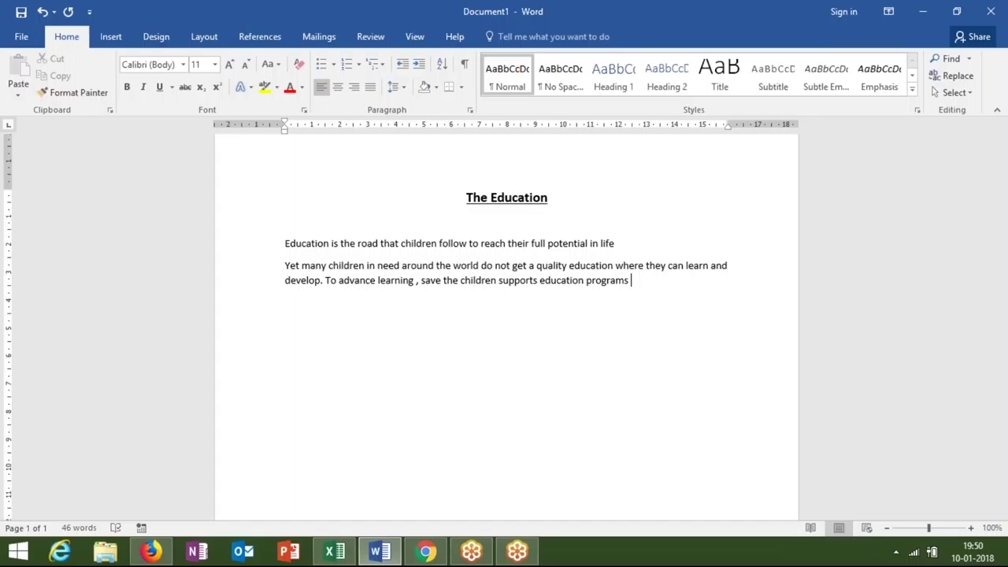
pyautogui.write(' for')
pyautogui.write(' c')
pyautogui.write('hil')
pyautogui.write('dre')
pyautogui.write('n in the ')
pyautogui.write('classroom ')
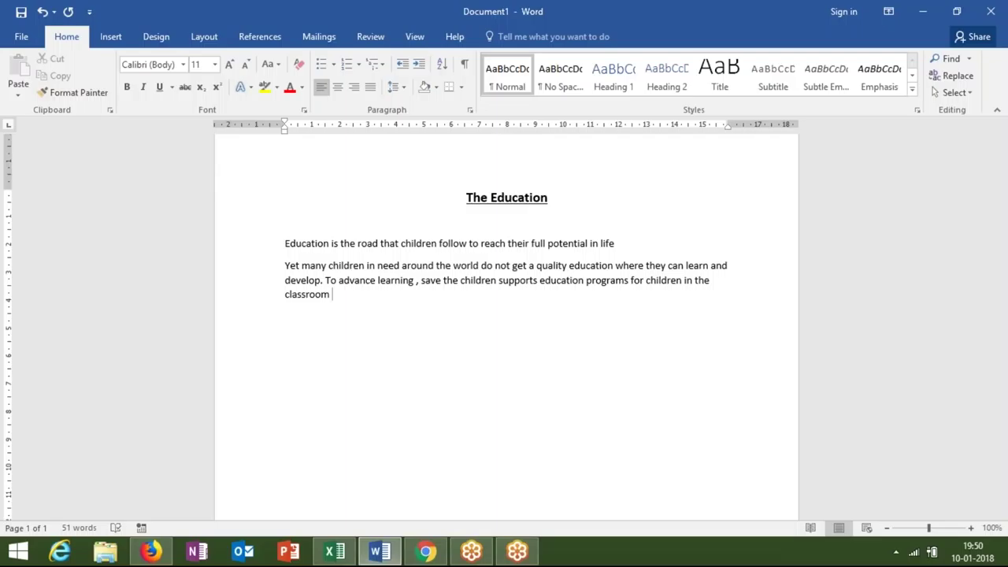
pyautogui.write('and at home')
pyautogui.write('.')
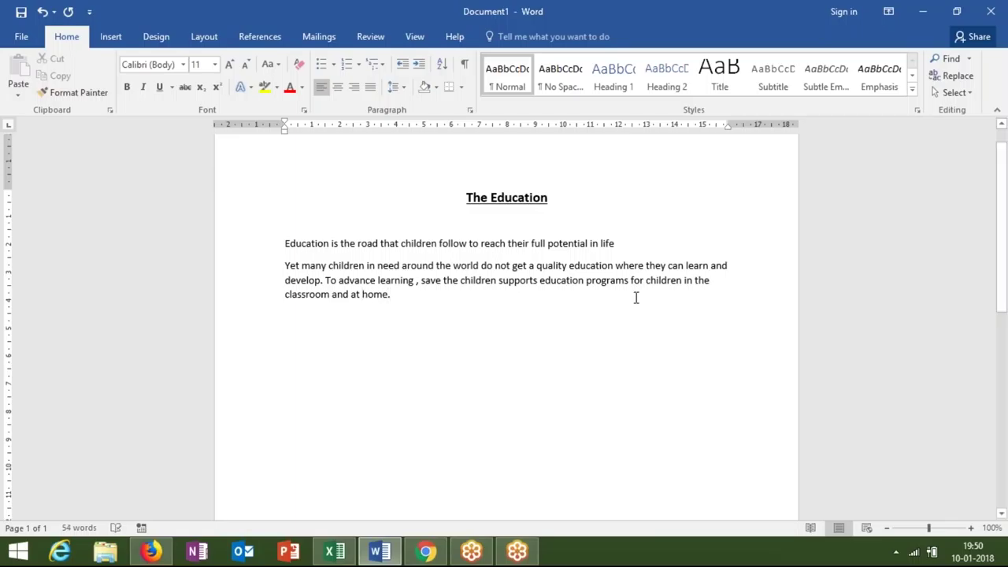
pyautogui.doubleClick(557, 243)
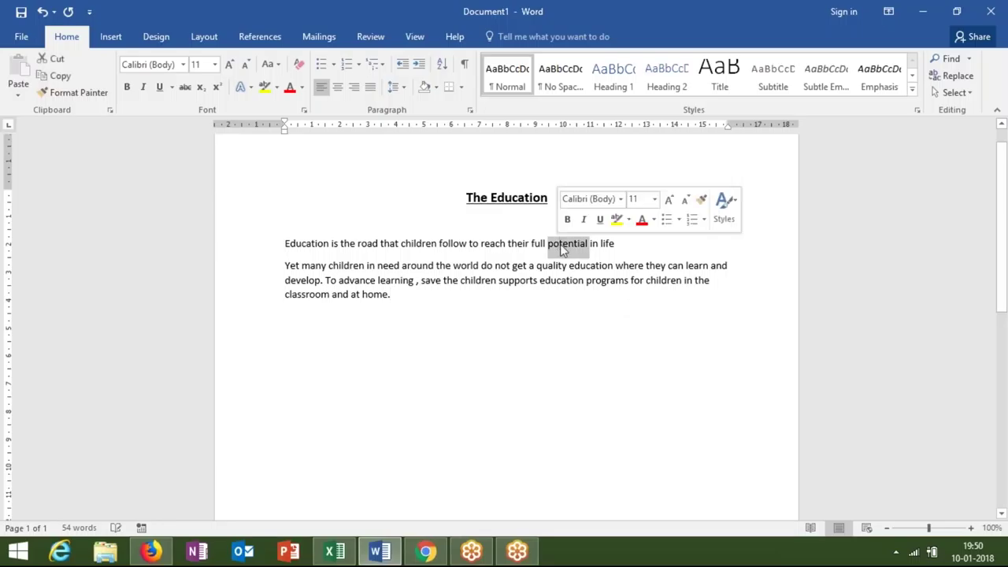
# Add a period after 'life' to end the first paragraph
pyautogui.click(617, 247)
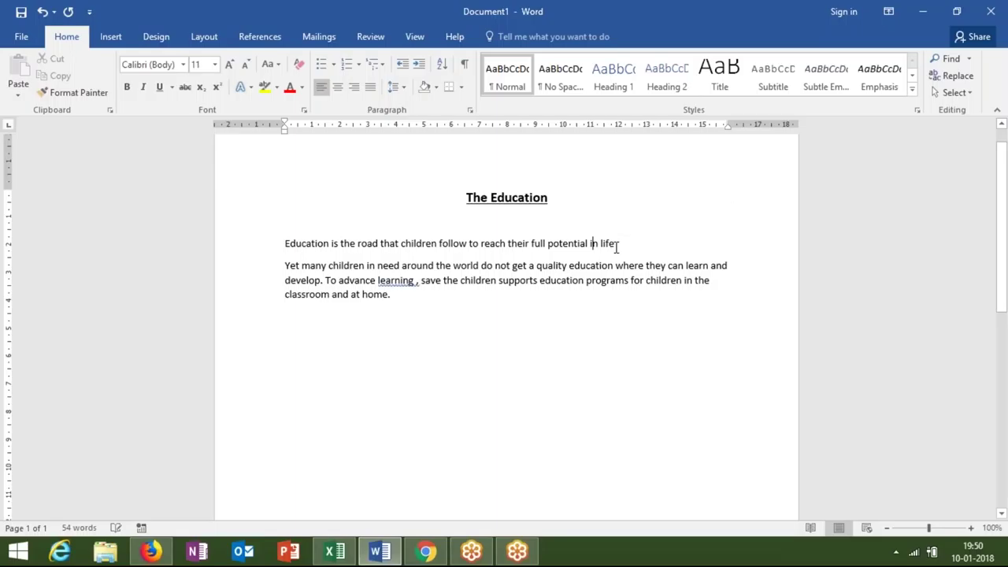
pyautogui.write('.')
pyautogui.click(602, 308)
# Apply the grammar fix changing 'learning ,' to 'learning,' in the second paragraph
pyautogui.rightClick(404, 285)
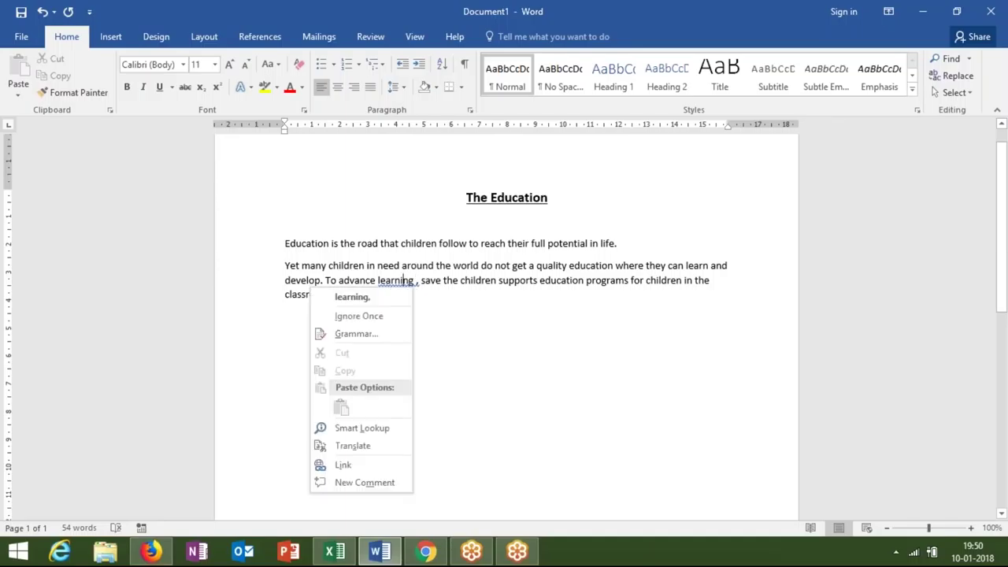
pyautogui.click(396, 297)
pyautogui.click(397, 297)
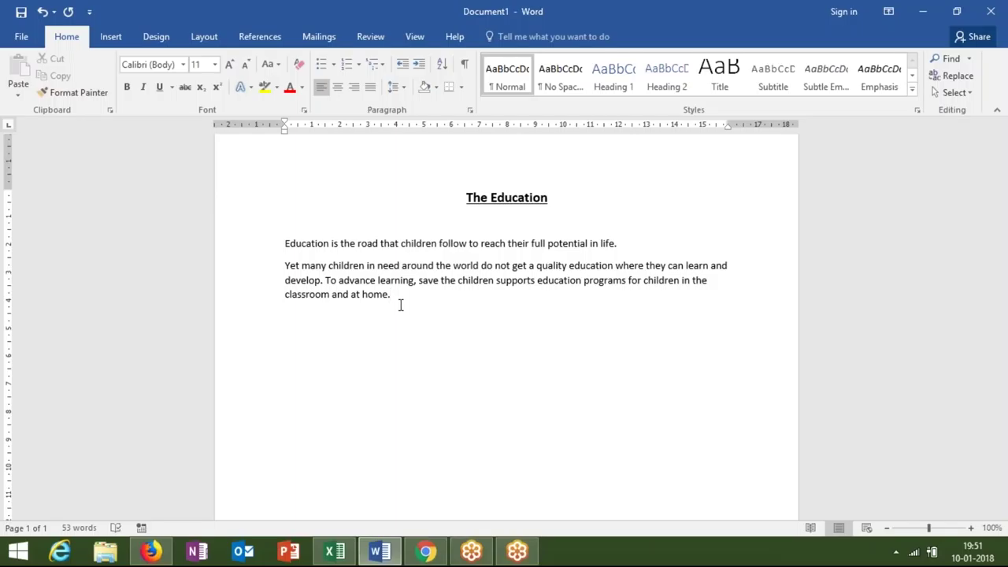
pyautogui.tripleClick(288, 335)
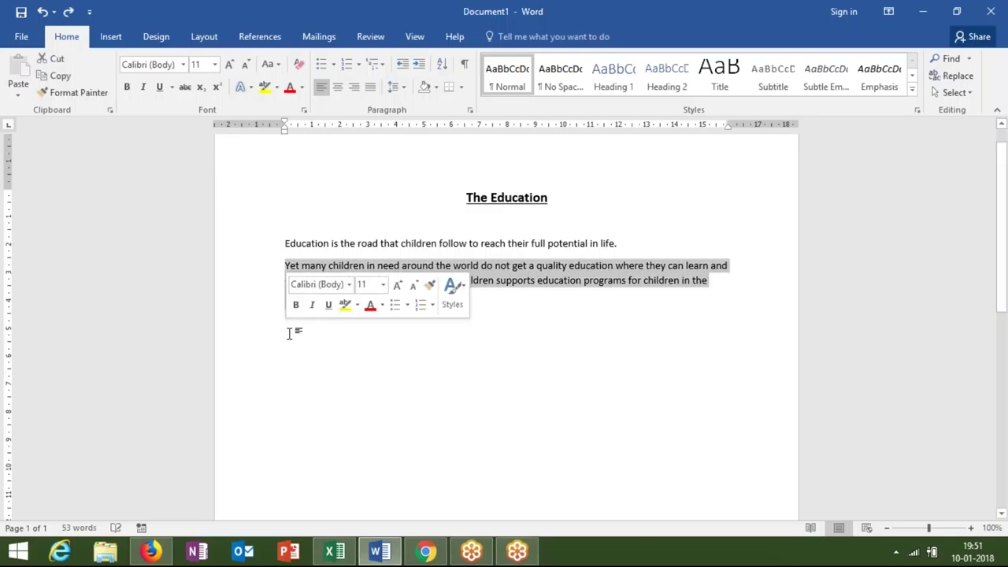
pyautogui.click(289, 324)
pyautogui.tripleClick(288, 325)
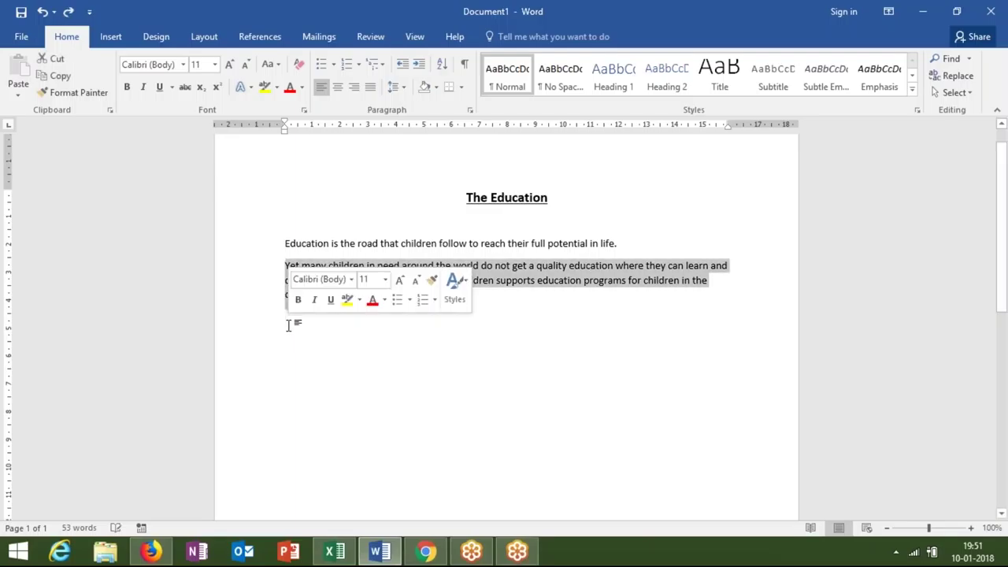
pyautogui.click(288, 325)
pyautogui.click(401, 305)
pyautogui.press('Return')
pyautogui.press('Return')
pyautogui.press('BackSpace')
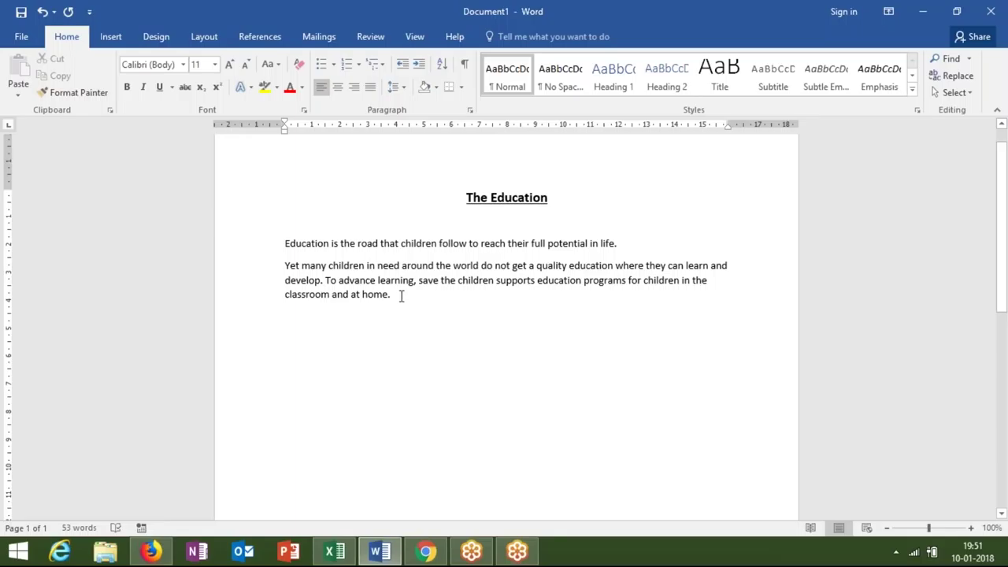
# Select the two education paragraphs beneath 'The Education' heading
pyautogui.moveTo(391, 295); pyautogui.dragTo(286, 244)
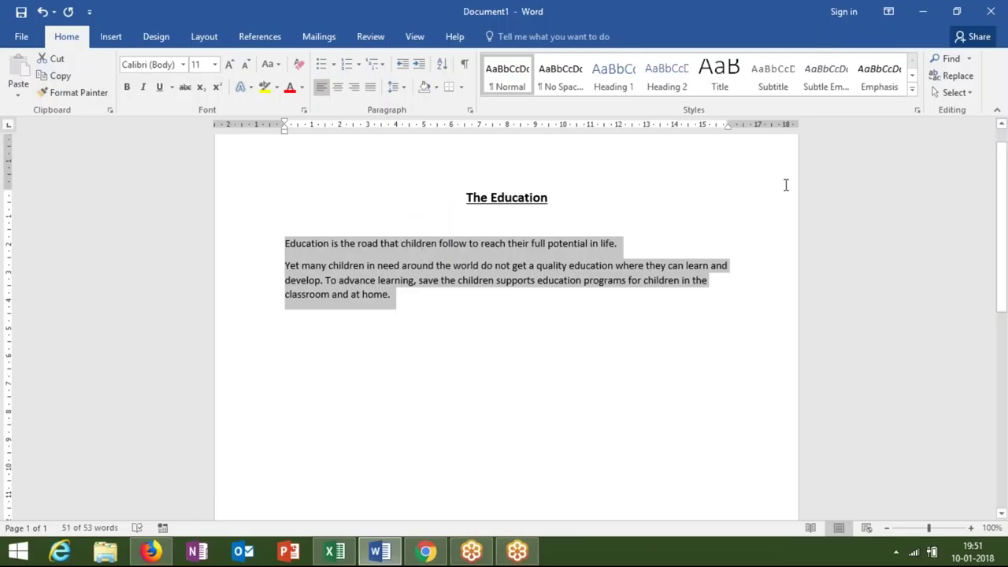
pyautogui.click(982, 43)
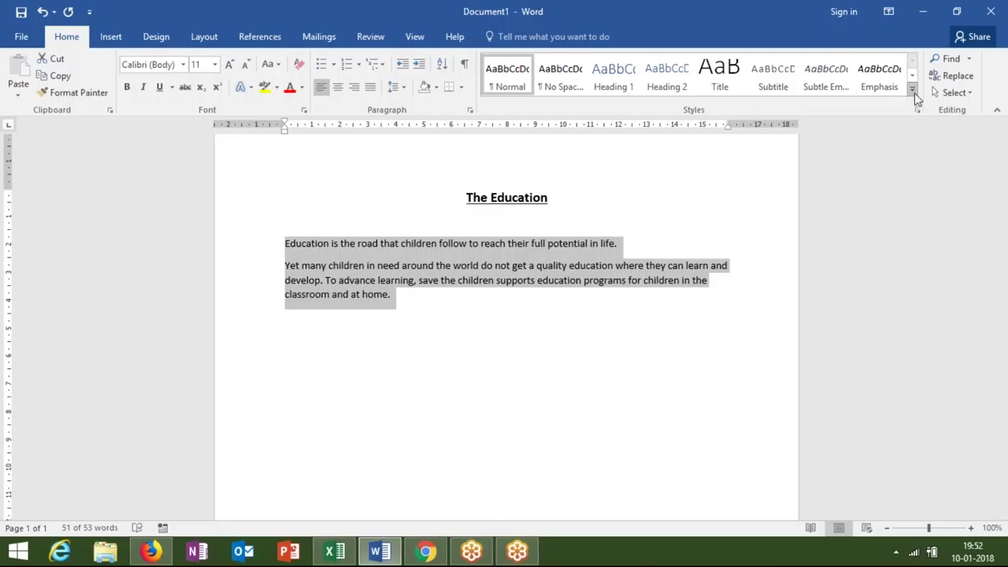
pyautogui.click(914, 93)
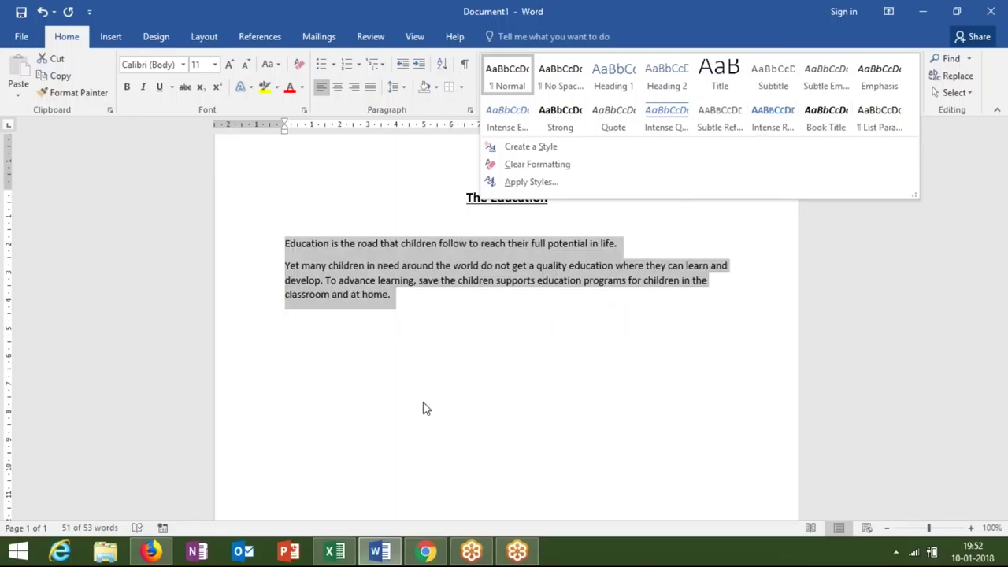
pyautogui.press('Escape')
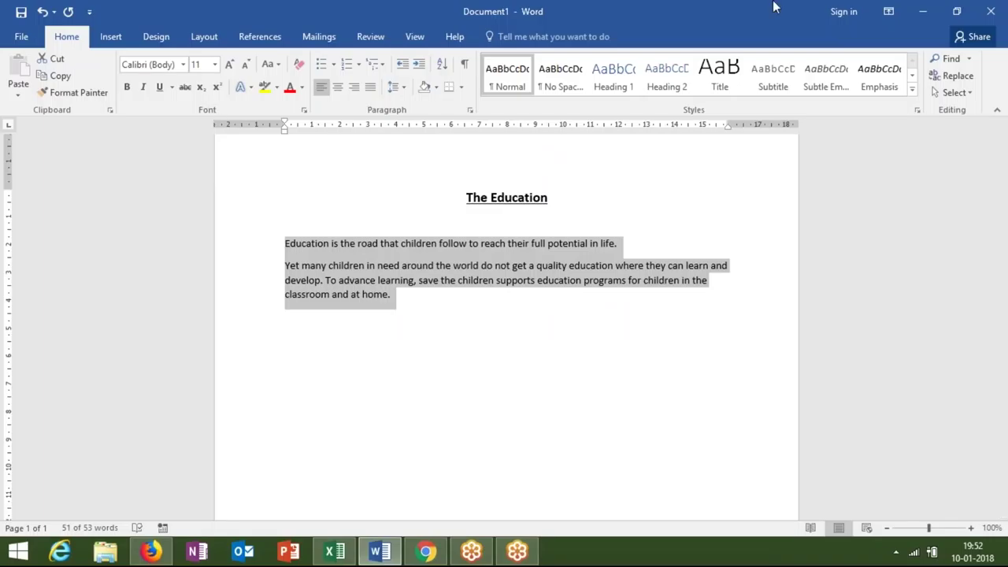
pyautogui.click(845, 14)
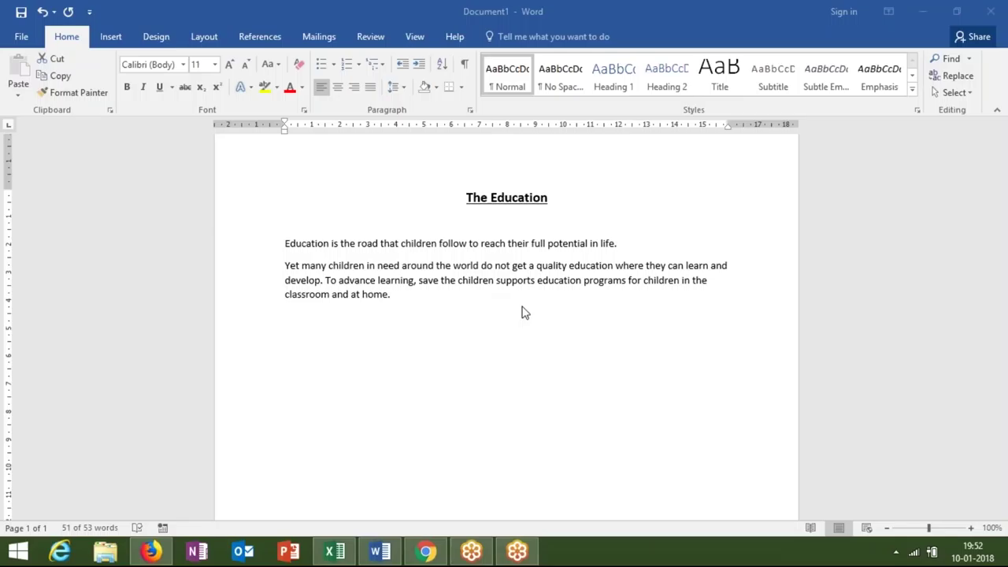
pyautogui.click(394, 294)
pyautogui.hotkey('ctrl', 'shift', 'Up')
pyautogui.hotkey('ctrl', 'shift', 'Up')
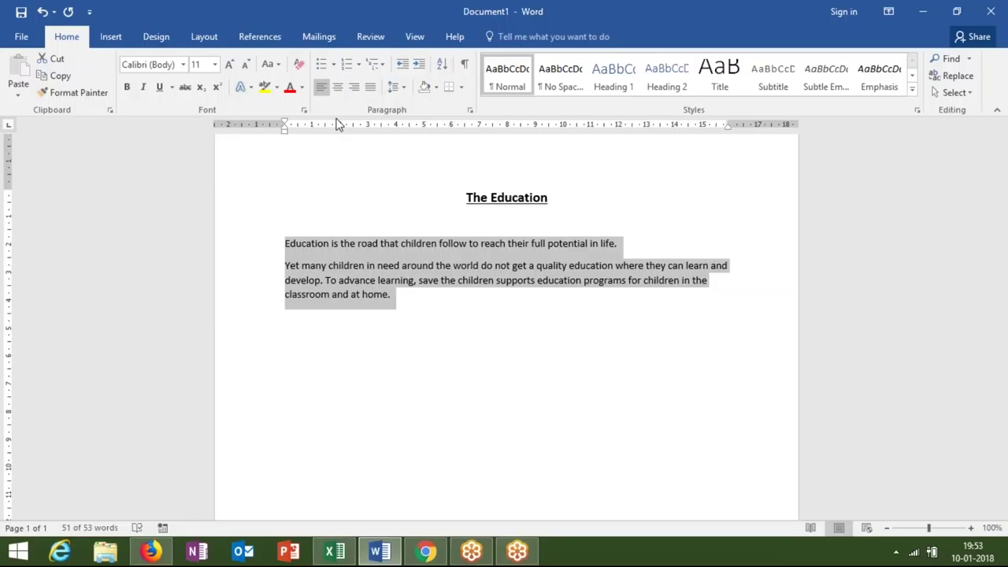
pyautogui.moveTo(285, 252); pyautogui.dragTo(287, 249)
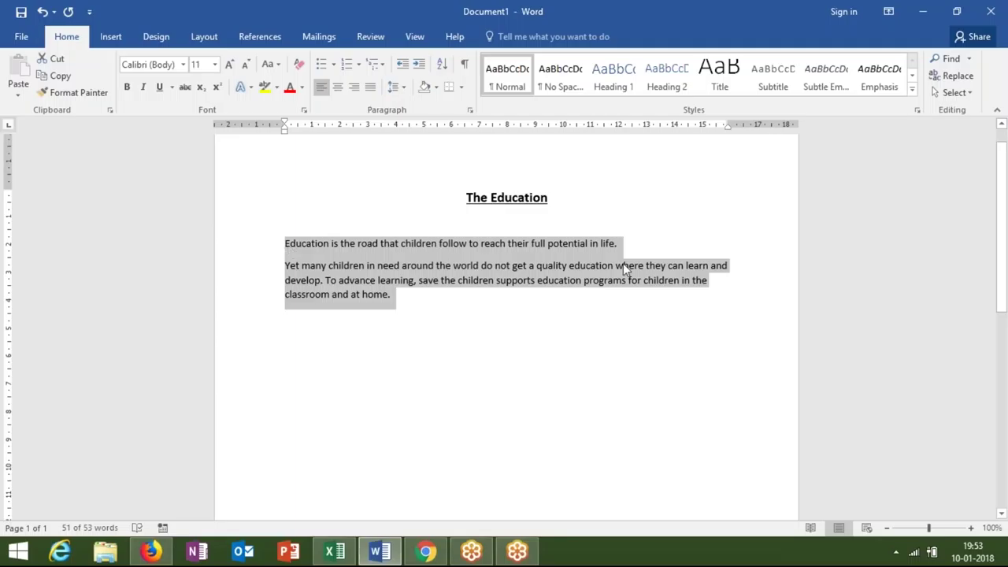
pyautogui.click(356, 90)
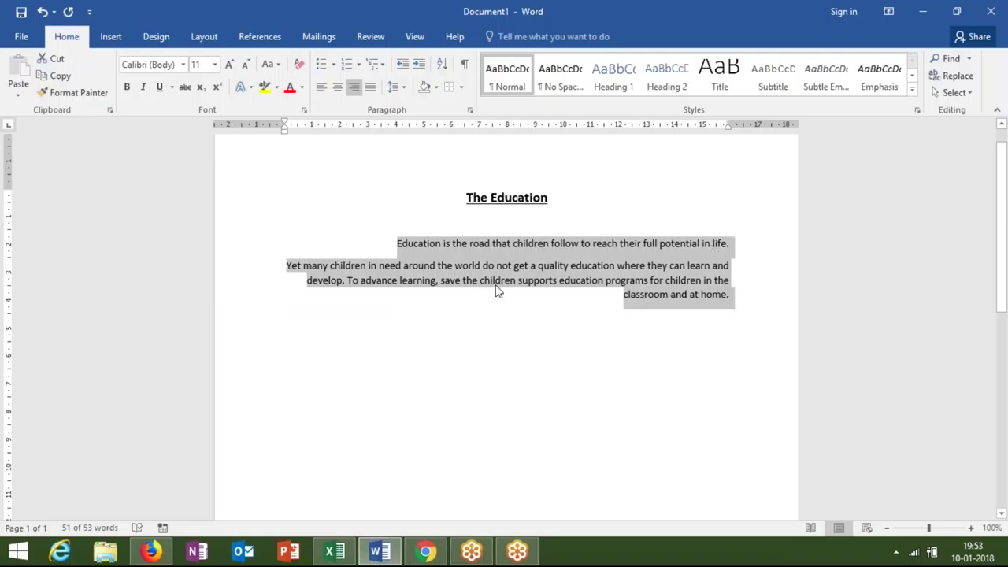
pyautogui.click(340, 89)
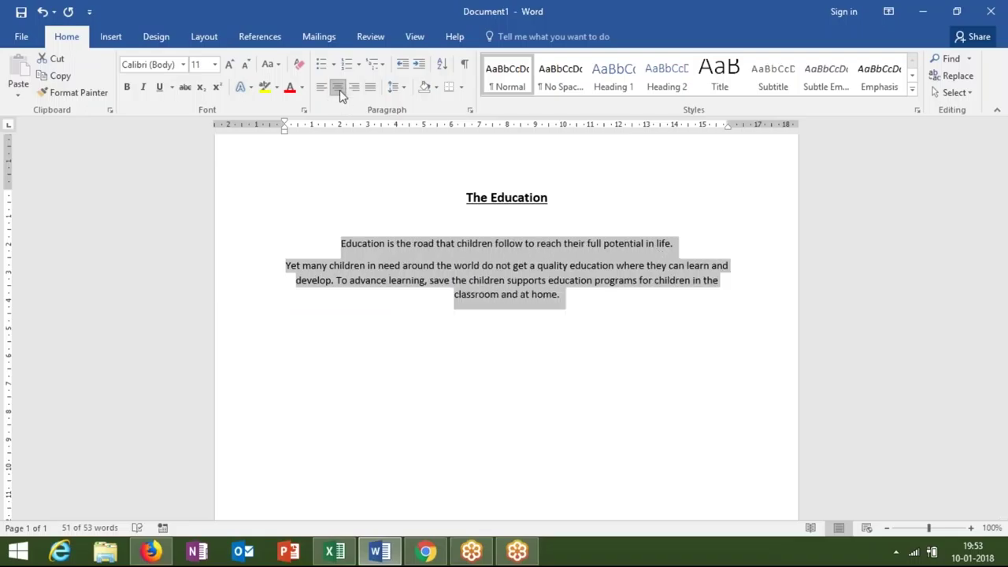
pyautogui.click(322, 88)
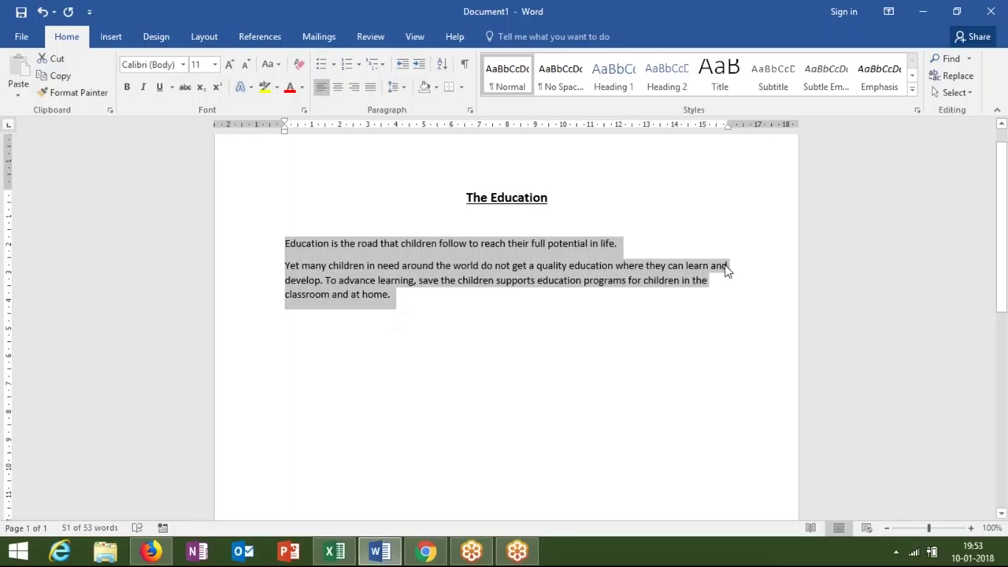
# Apply Justify alignment to both body paragraphs and deselect to check the even margins
pyautogui.click(374, 93)
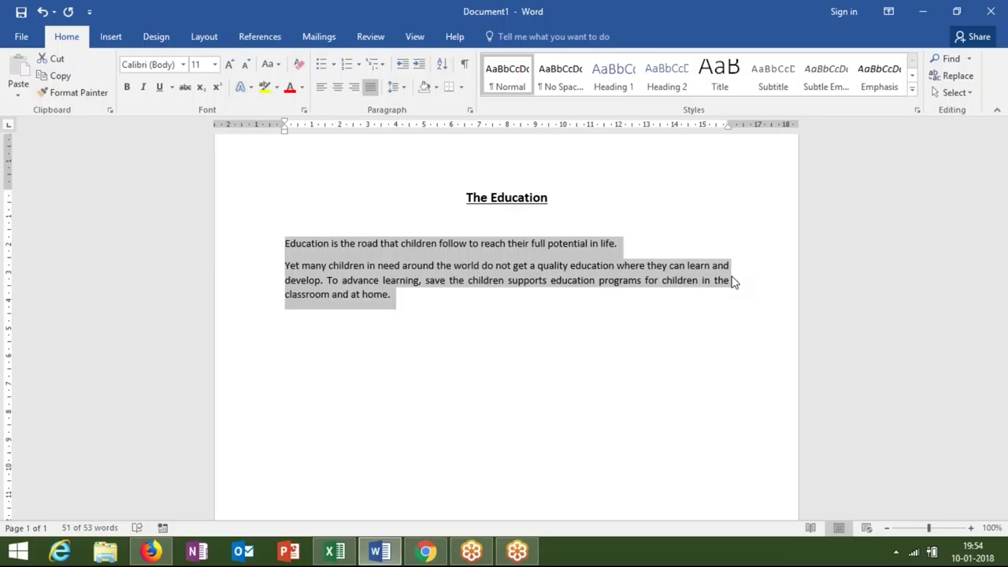
pyautogui.click(576, 219)
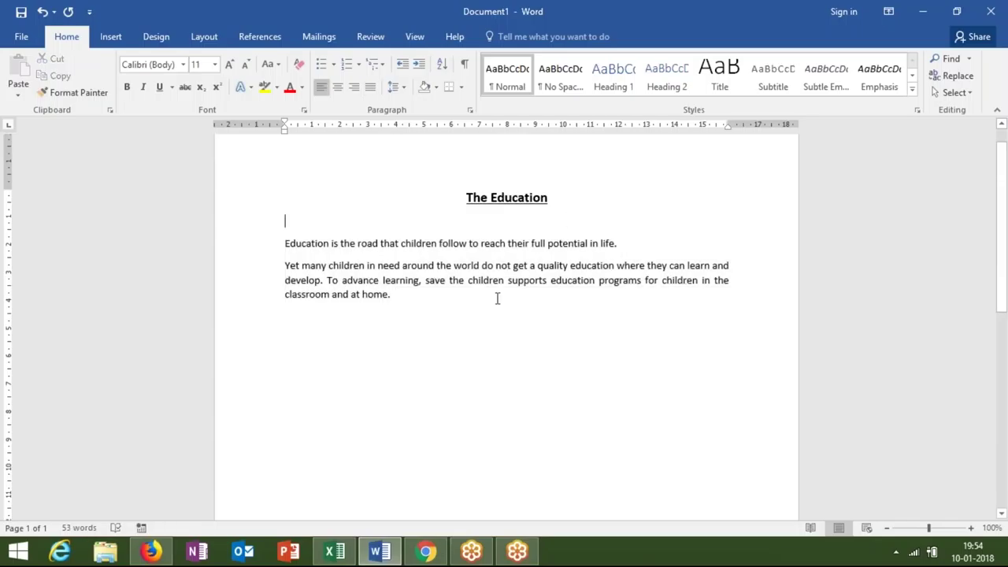
pyautogui.hotkey('ctrl', 'End')
pyautogui.doubleClick(542, 201)
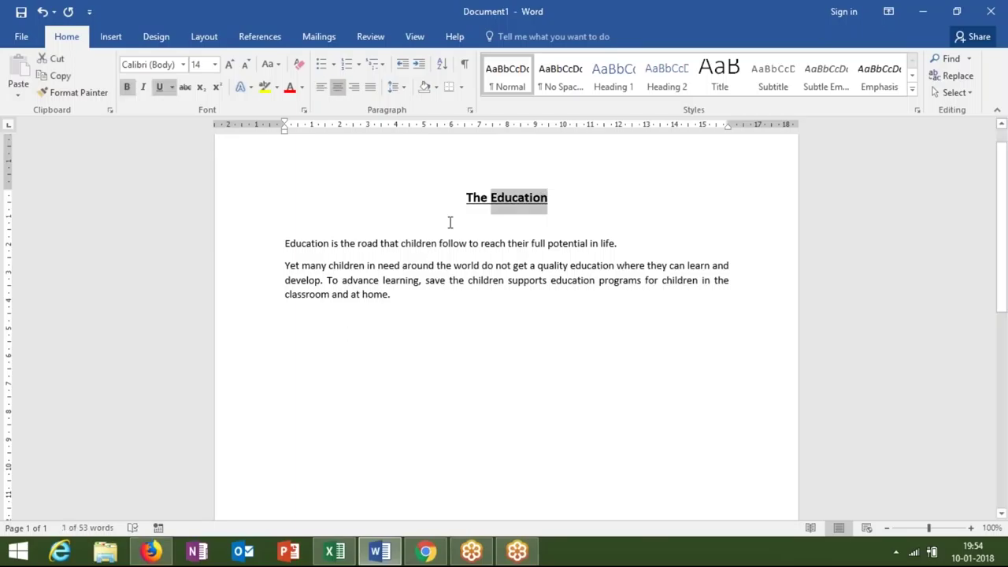
pyautogui.doubleClick(470, 202)
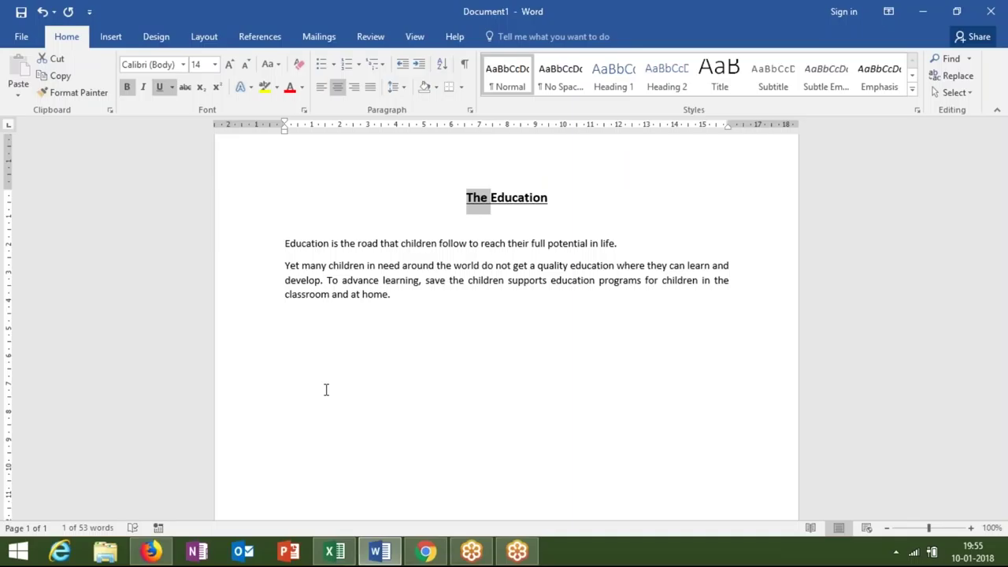
pyautogui.click(383, 334)
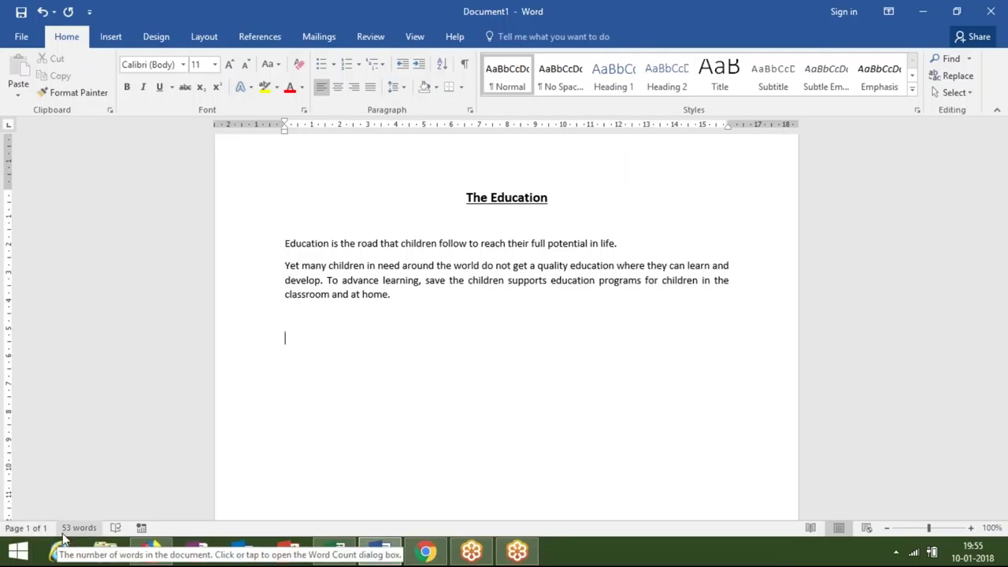
pyautogui.click(329, 294)
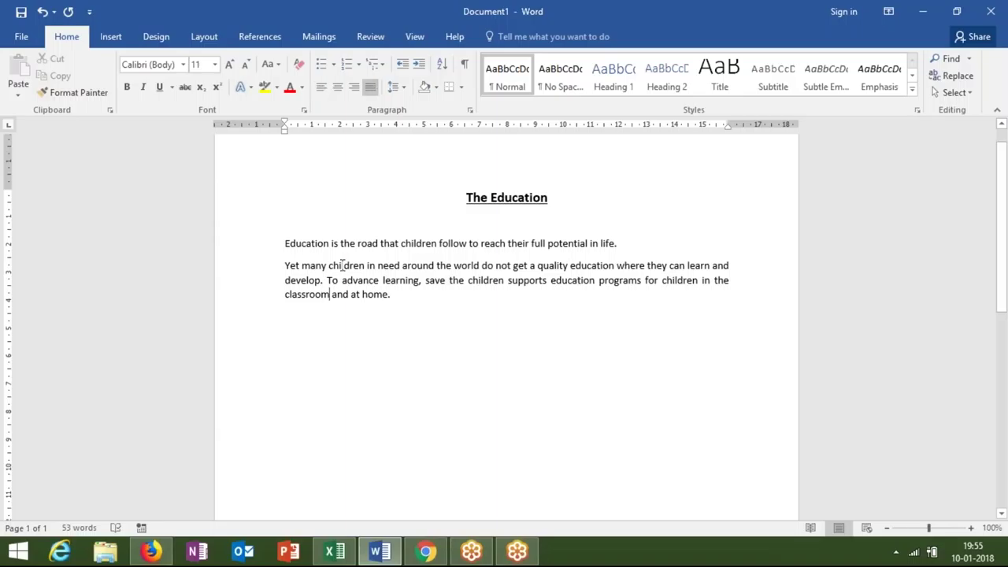
pyautogui.click(494, 193)
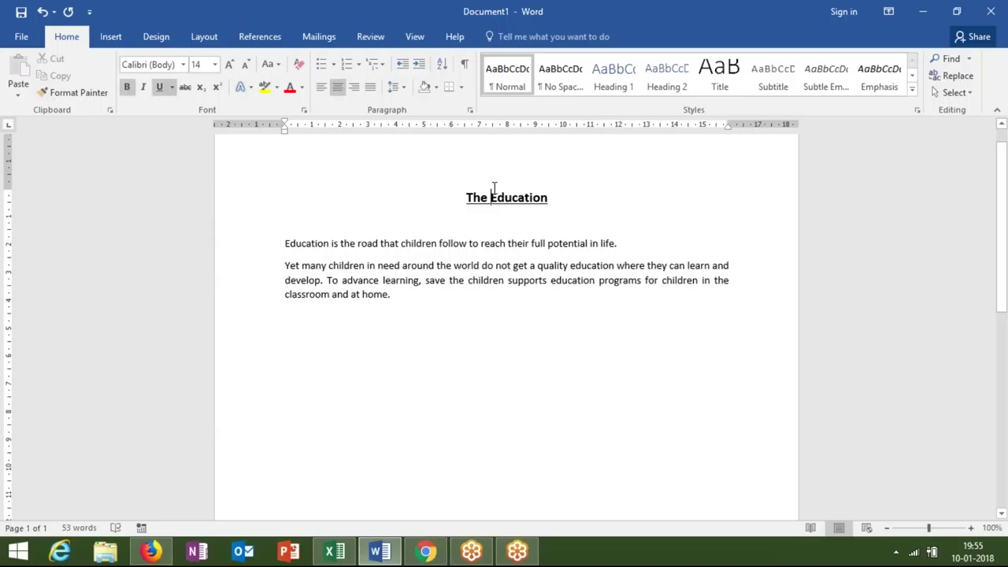
pyautogui.click(499, 394)
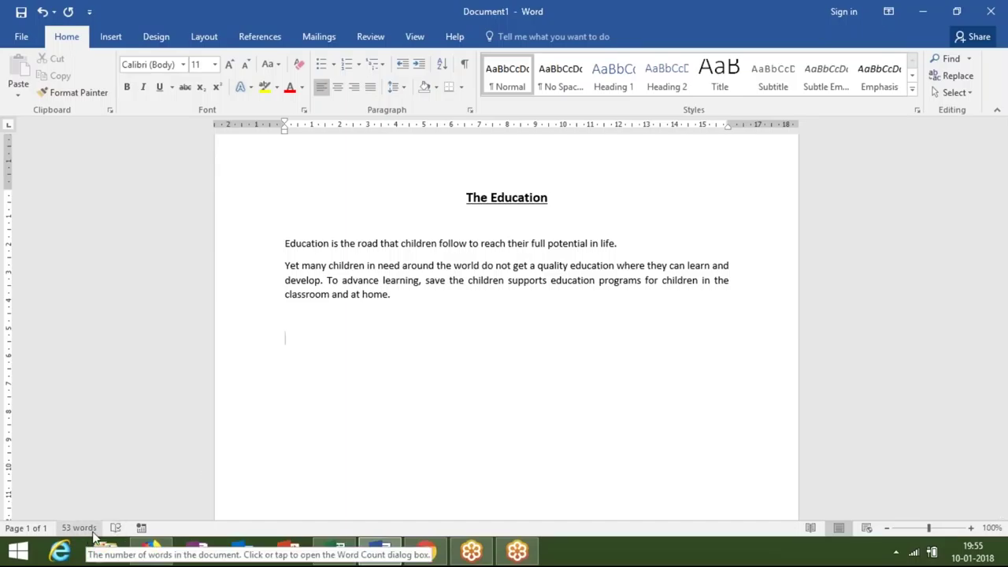
pyautogui.rightClick(159, 528)
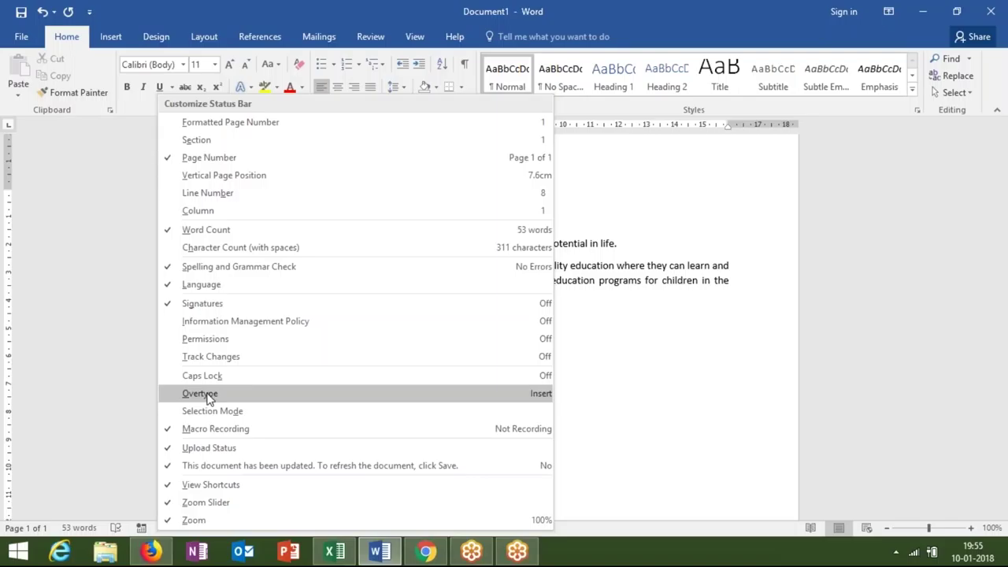
pyautogui.click(138, 353)
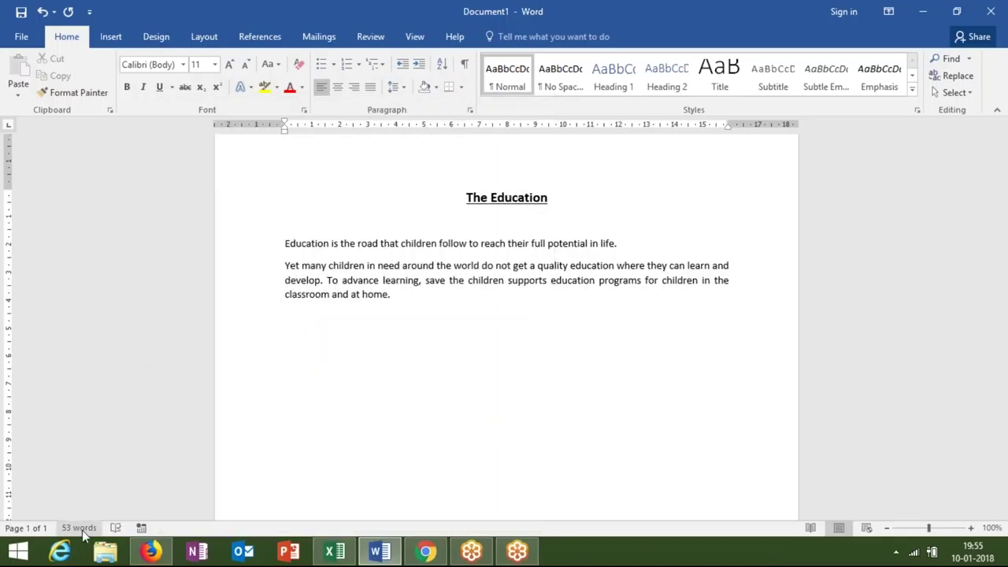
pyautogui.rightClick(82, 530)
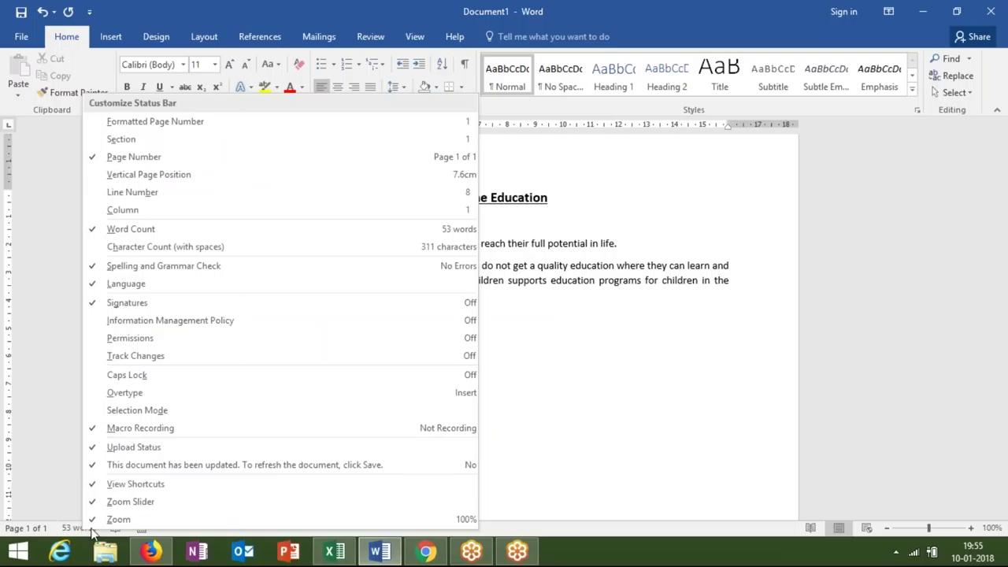
pyautogui.click(554, 493)
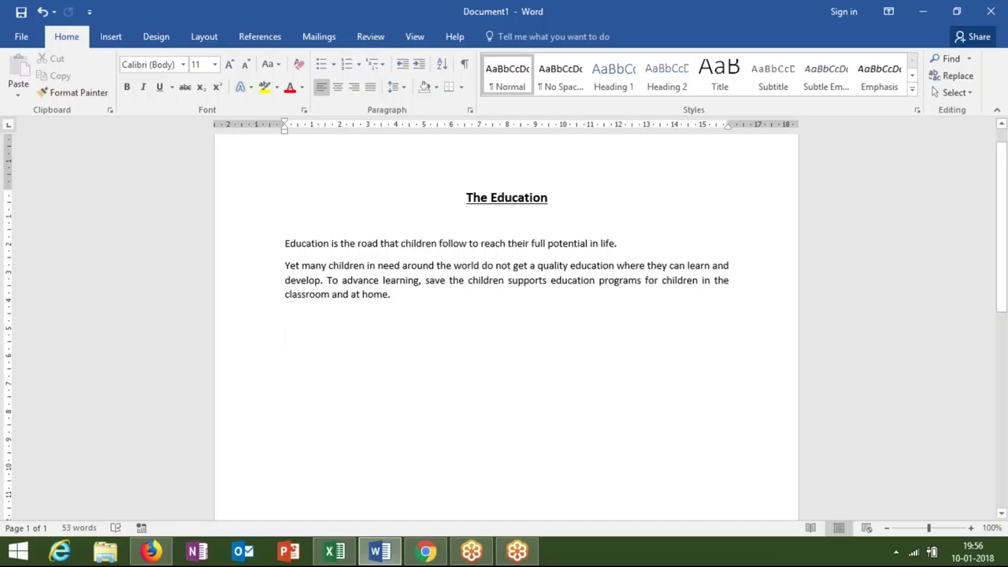
pyautogui.click(849, 11)
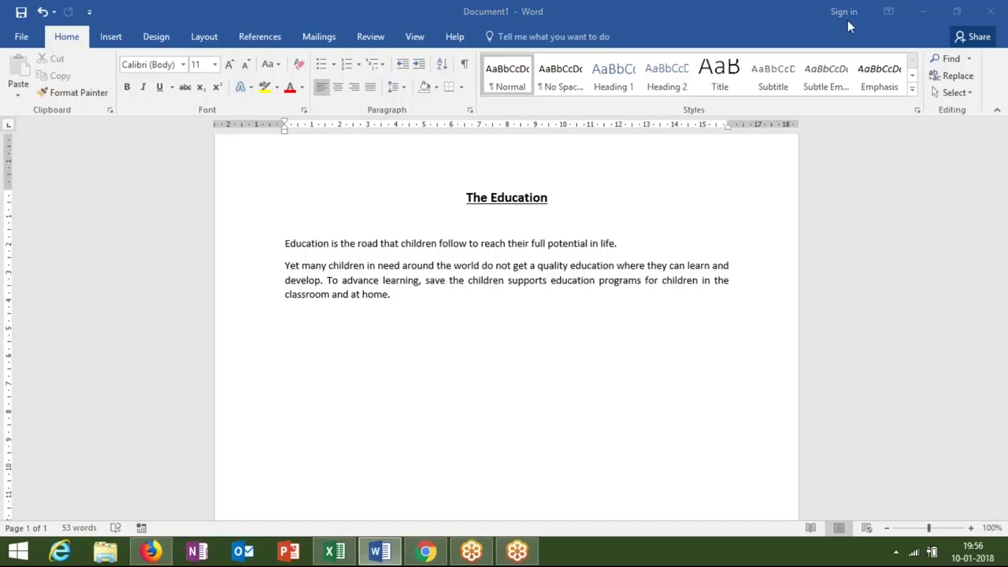